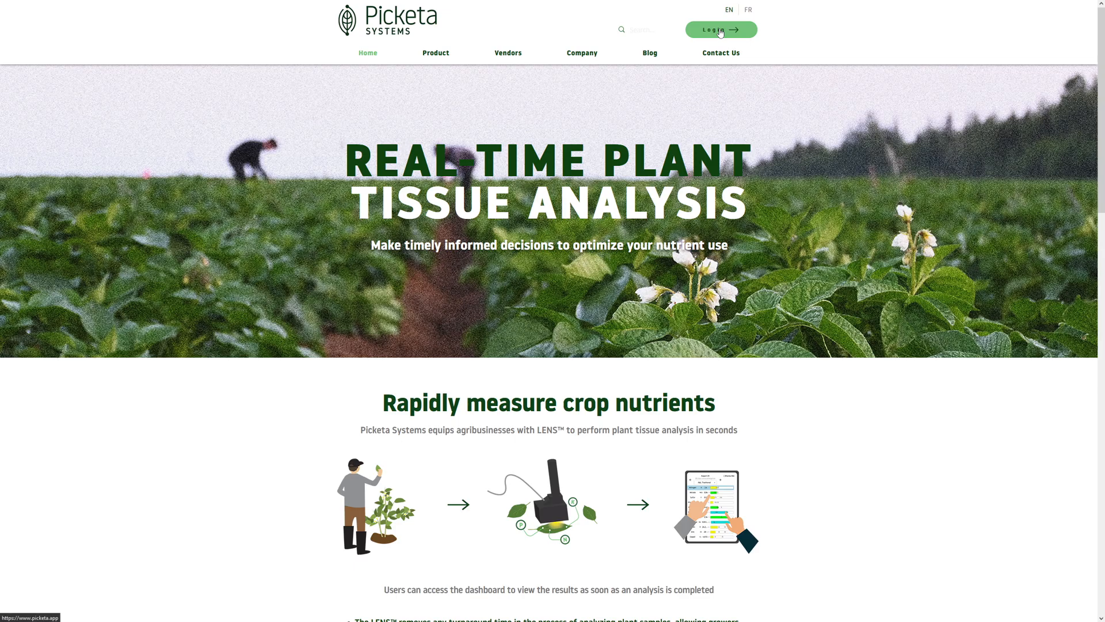
# Step: Sign in to the Picketa account using the saved username and password
pyautogui.click(719, 32)
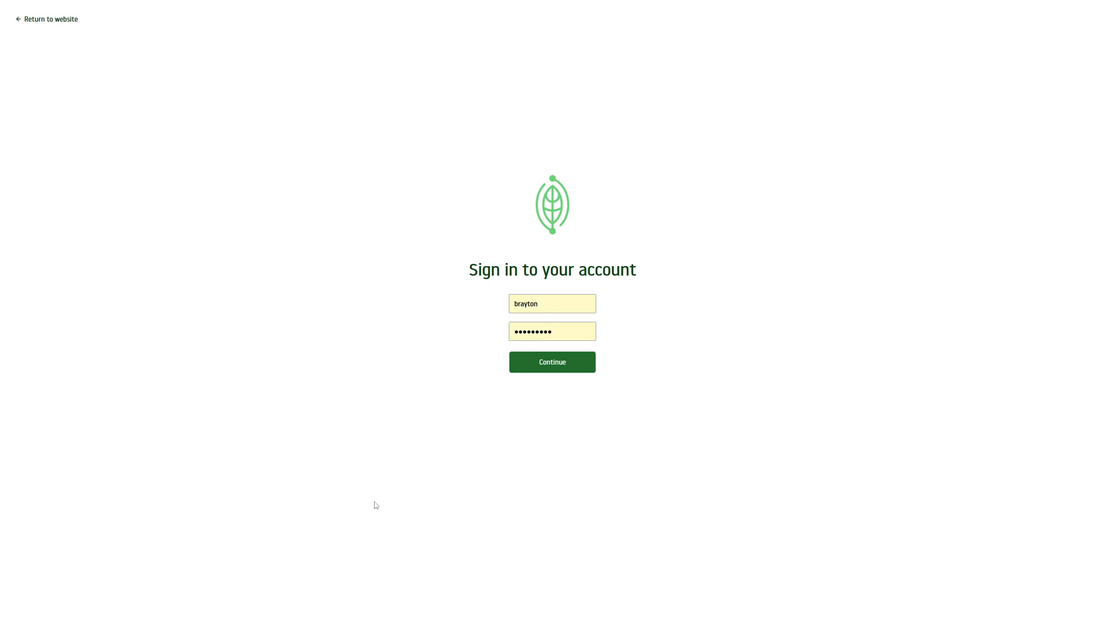
pyautogui.click(531, 365)
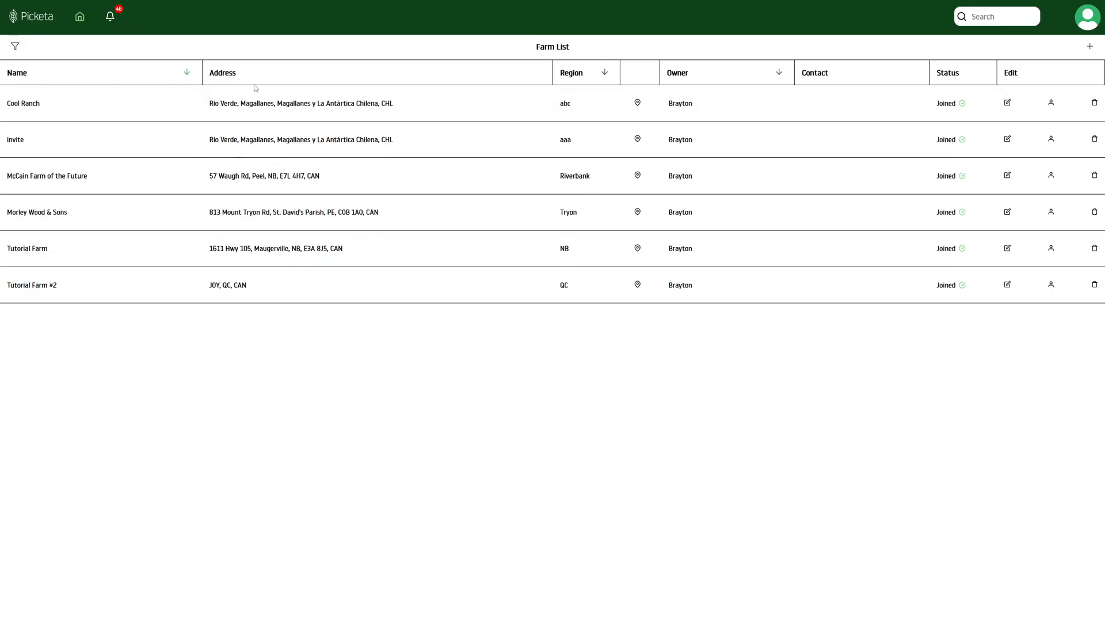
# Step: Insert a blank new-farm row at the top of the Farm List
pyautogui.click(1081, 51)
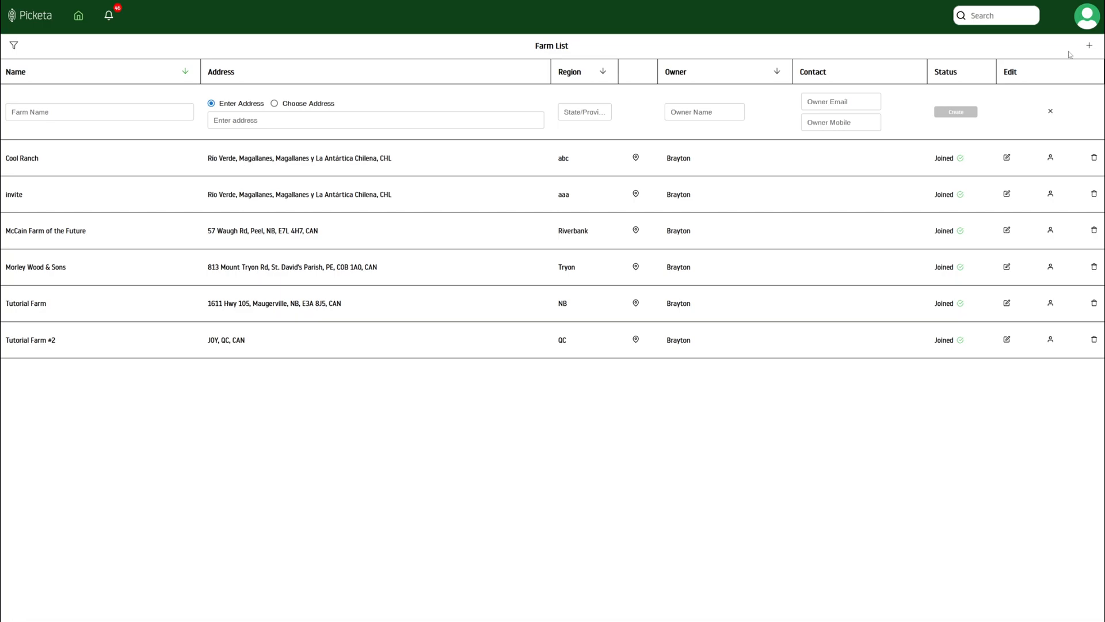
# Step: Name the new farm 'Tutorial Farm #3' and pick its Eeyou Istchee Baie-James, QC location on the map
pyautogui.click(173, 112)
pyautogui.write('Tutorial Tarm #3')
pyautogui.click(275, 105)
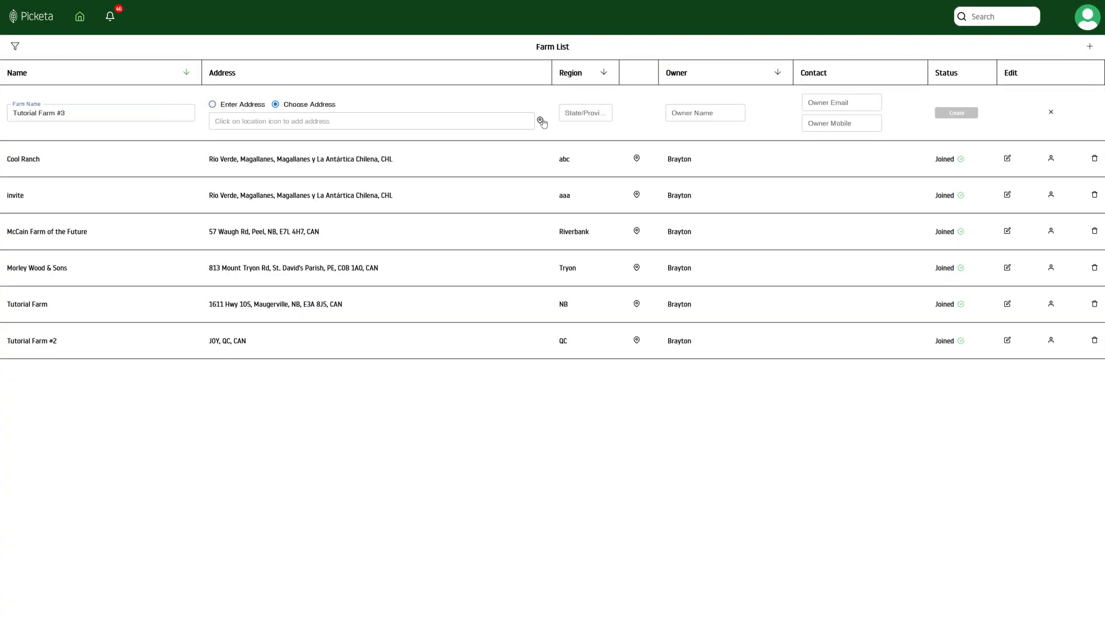
pyautogui.click(538, 119)
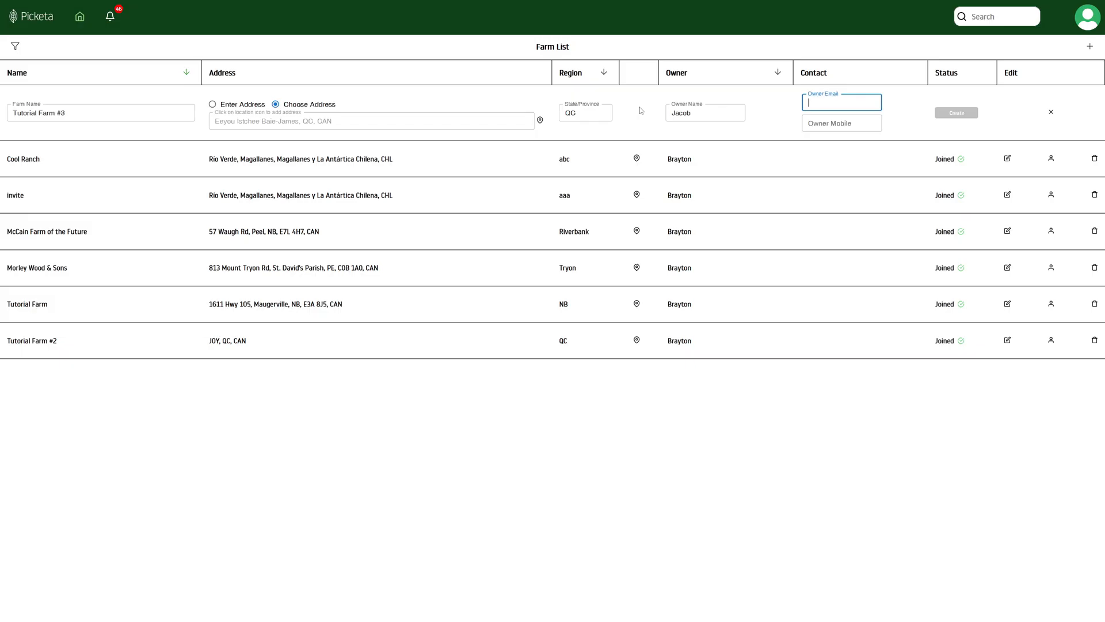
# Step: Enter the owner's e-mail, create the farm, and open its Your Fields page
pyautogui.click(846, 117)
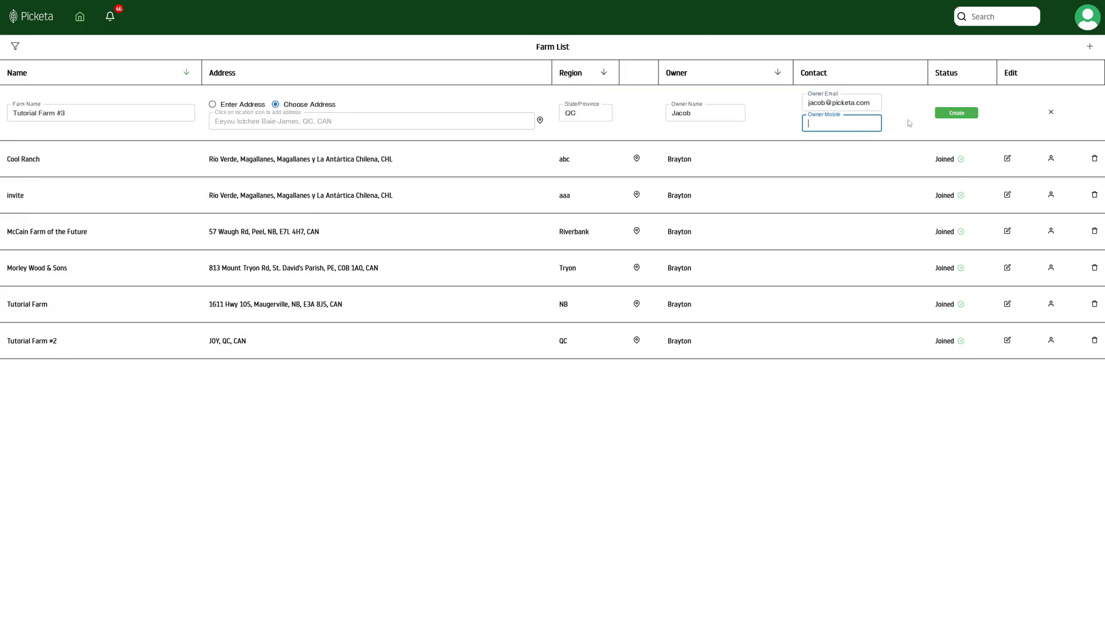
pyautogui.click(957, 113)
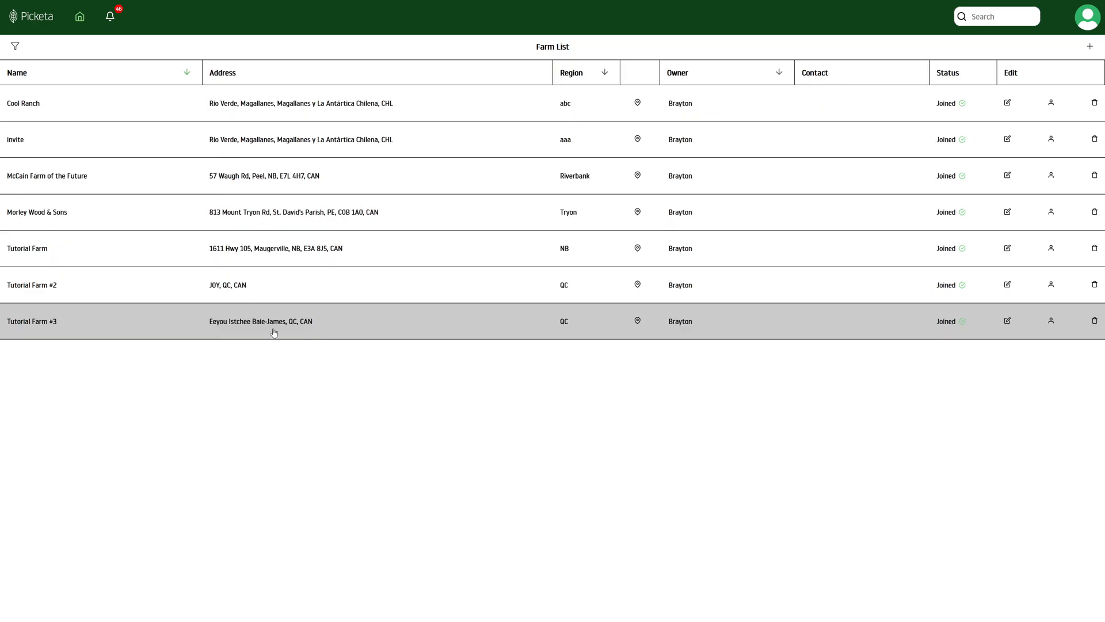
pyautogui.click(219, 334)
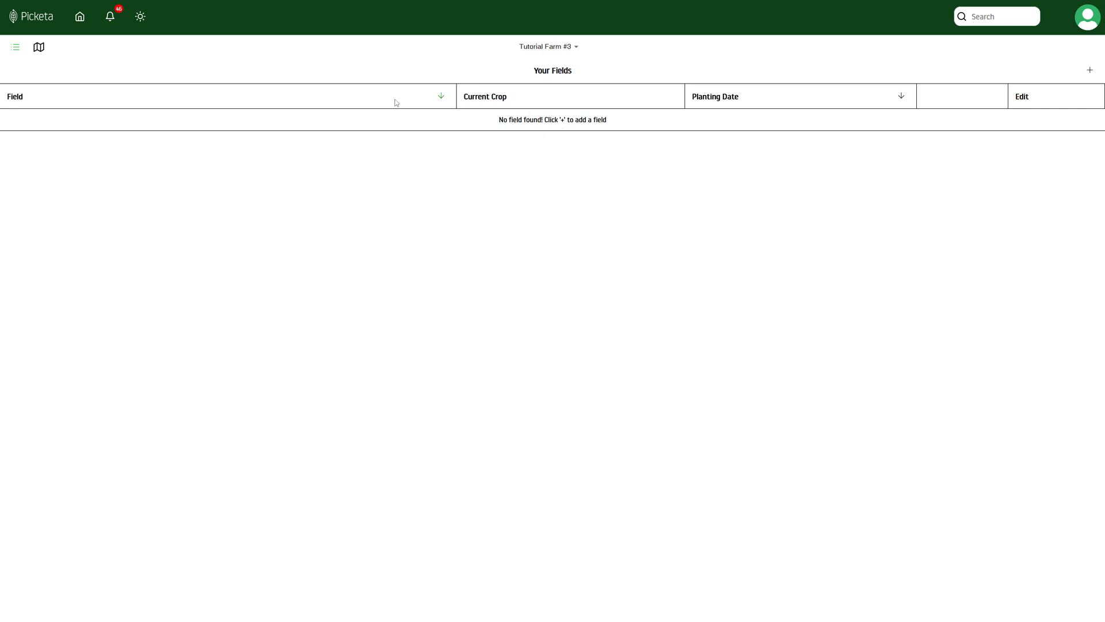
# Step: View Tutorial Farm #3 on the map, return to the field list, and start a new field
pyautogui.click(38, 47)
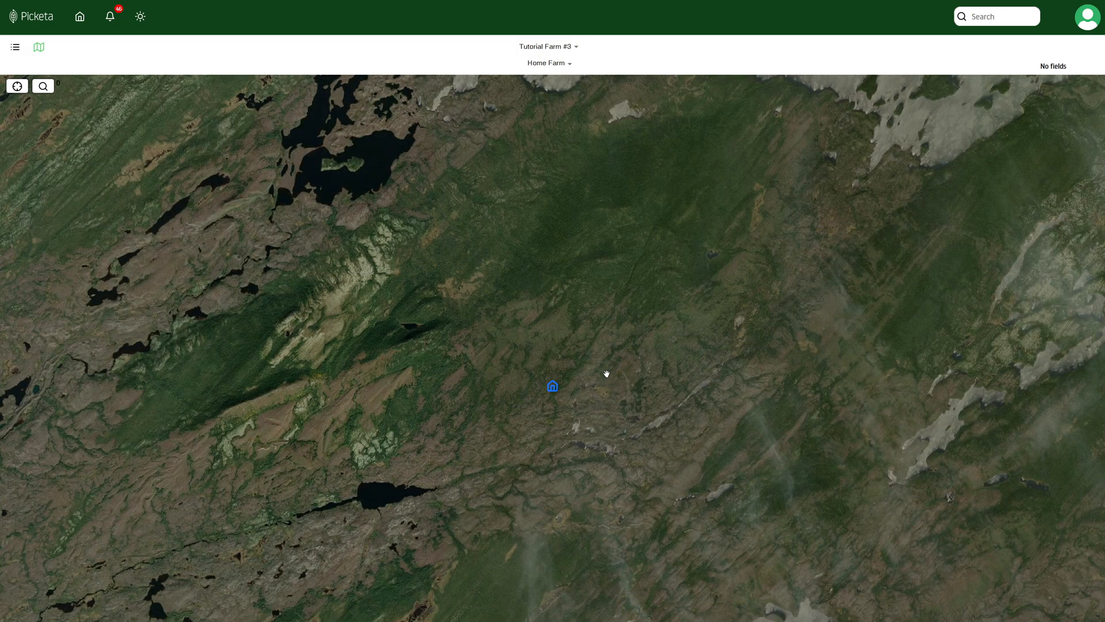
pyautogui.click(15, 47)
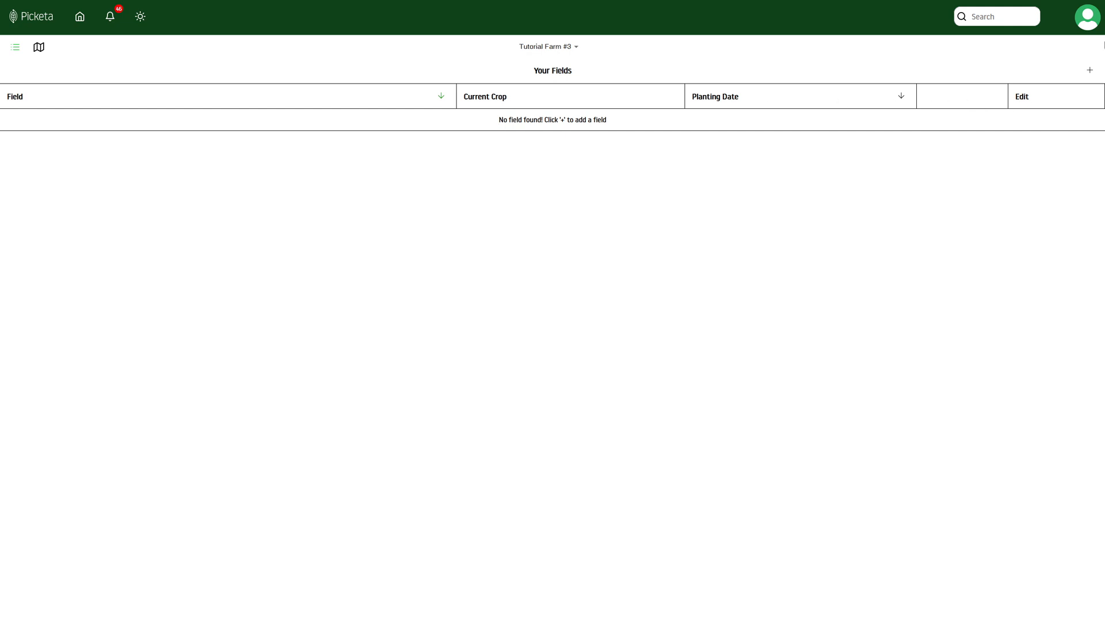
pyautogui.click(1090, 70)
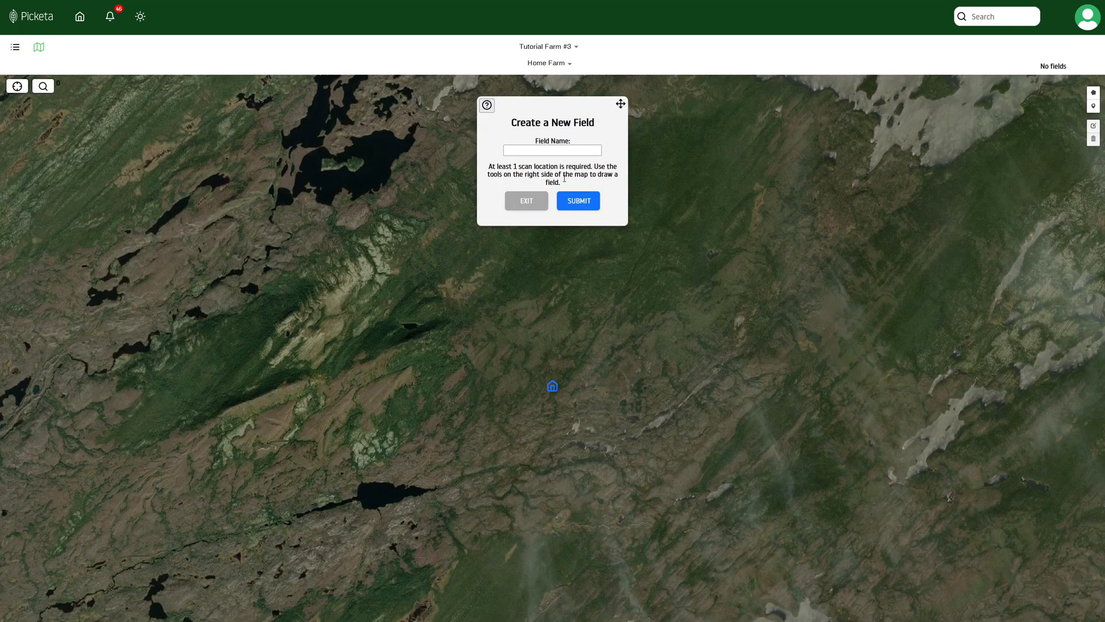
# Step: Name the field 'Open Field' and outline it as a four-corner rectangle right of the home marker
pyautogui.click(542, 152)
pyautogui.write('Open Fir')
pyautogui.write('ld')
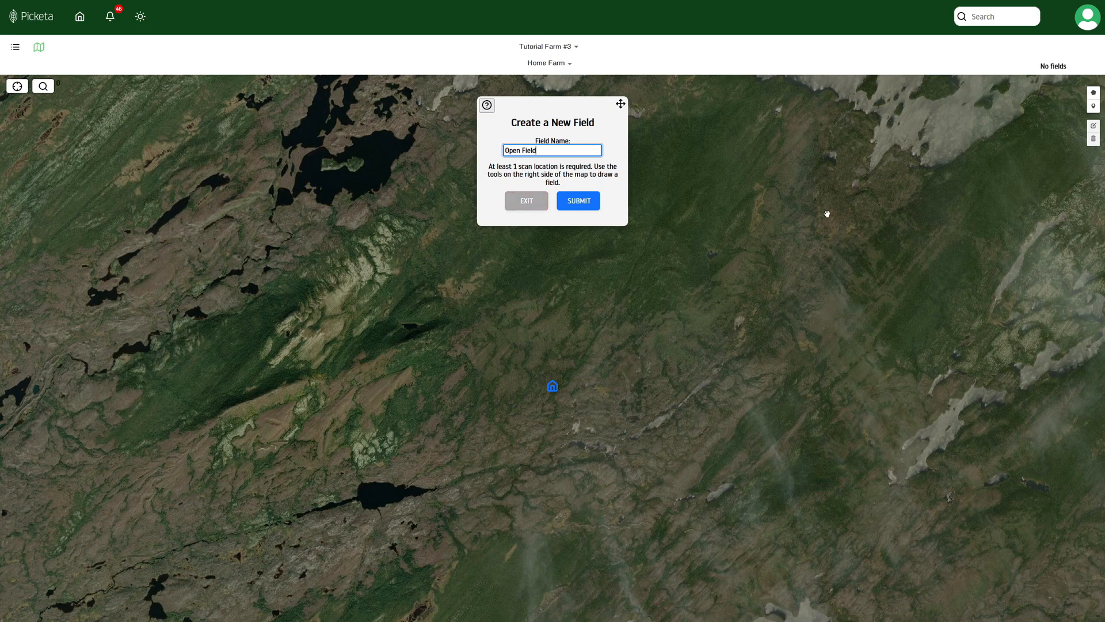
pyautogui.click(1094, 92)
pyautogui.click(577, 389)
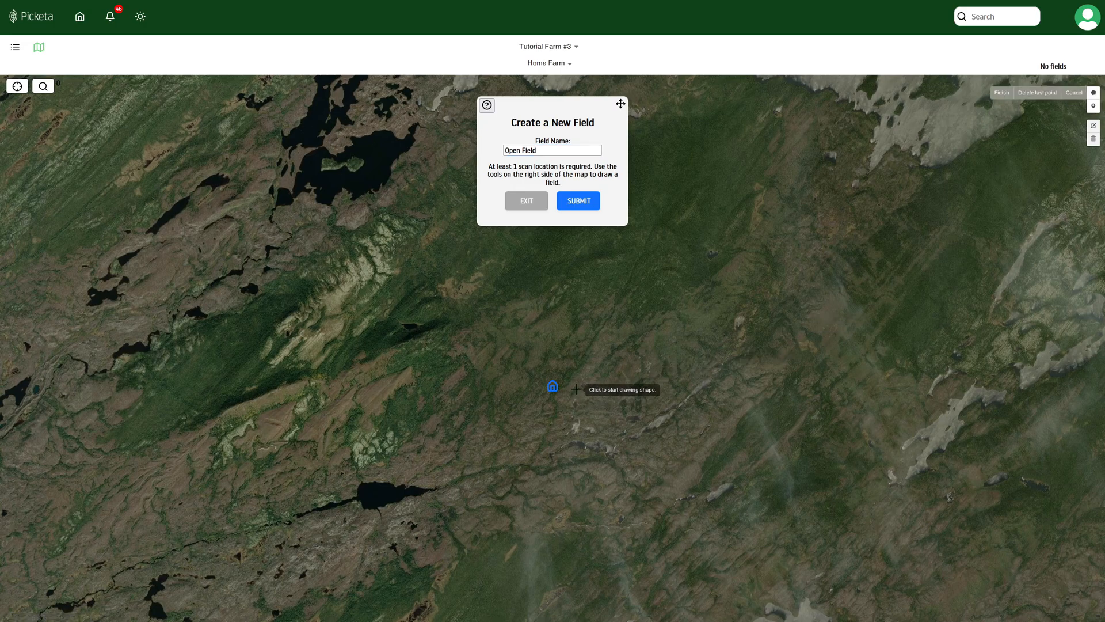
pyautogui.click(580, 320)
pyautogui.click(665, 320)
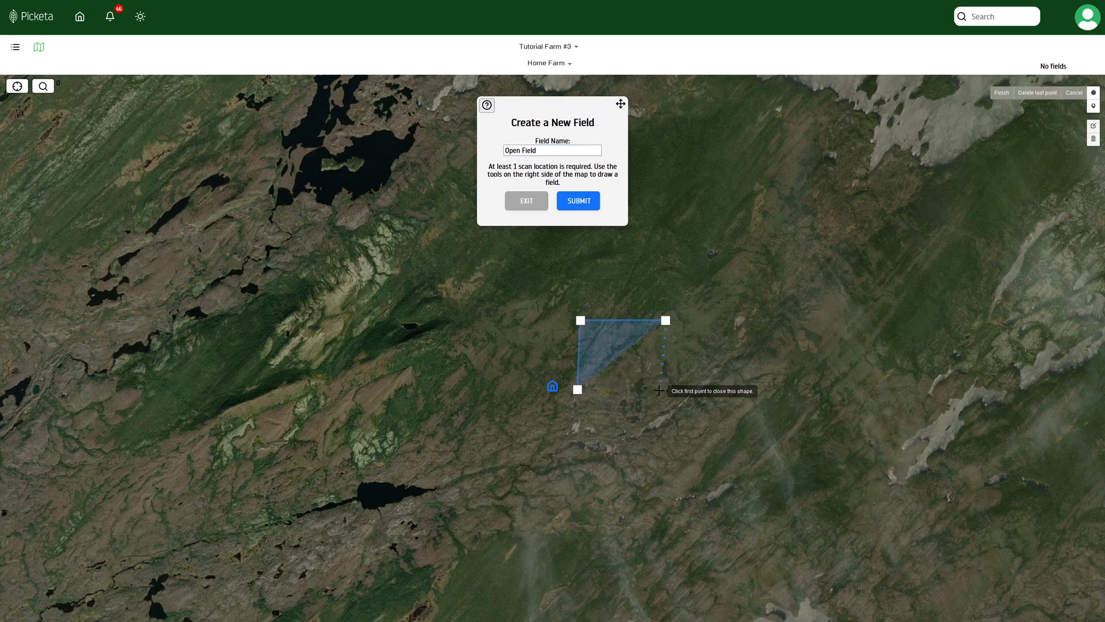
pyautogui.click(662, 390)
pyautogui.click(576, 390)
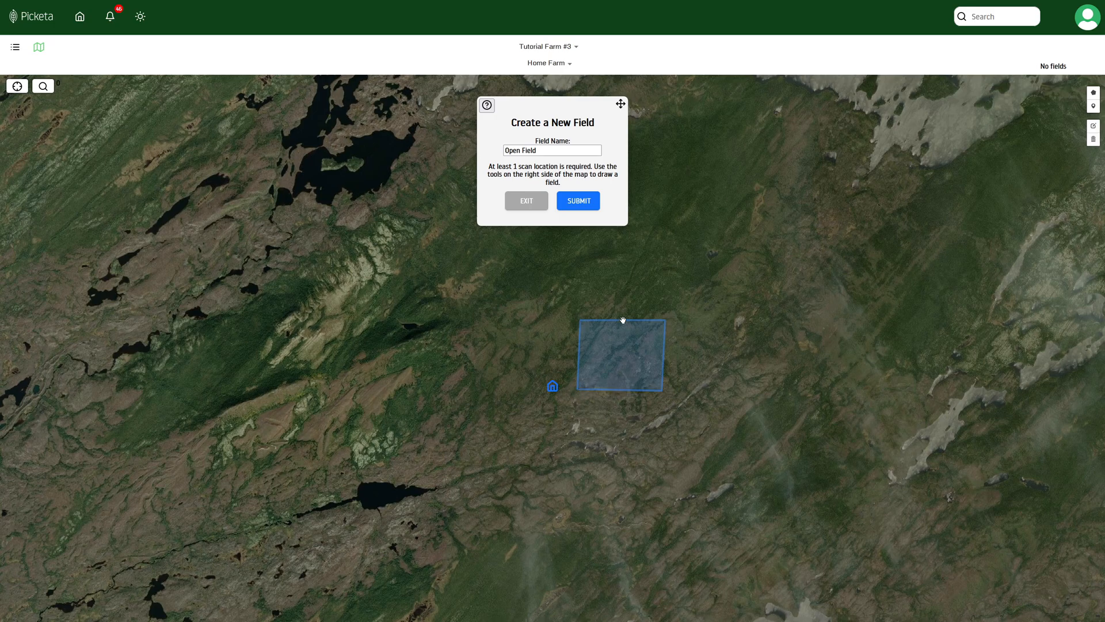
# Step: Add a scan location named 'North Scan' on the field's top edge
pyautogui.click(1093, 106)
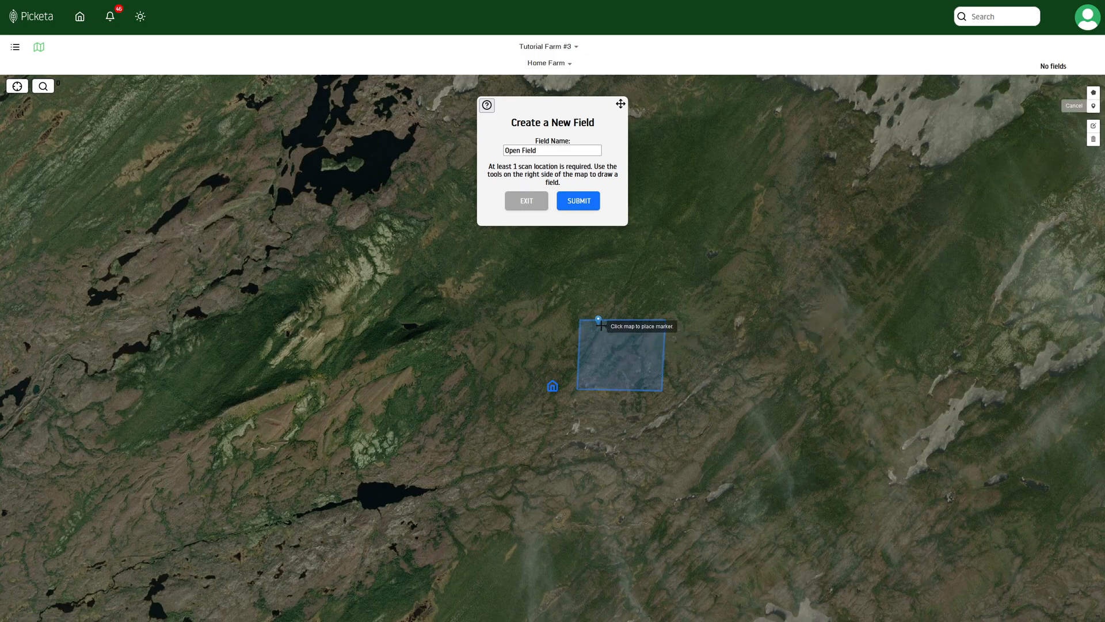
pyautogui.click(618, 324)
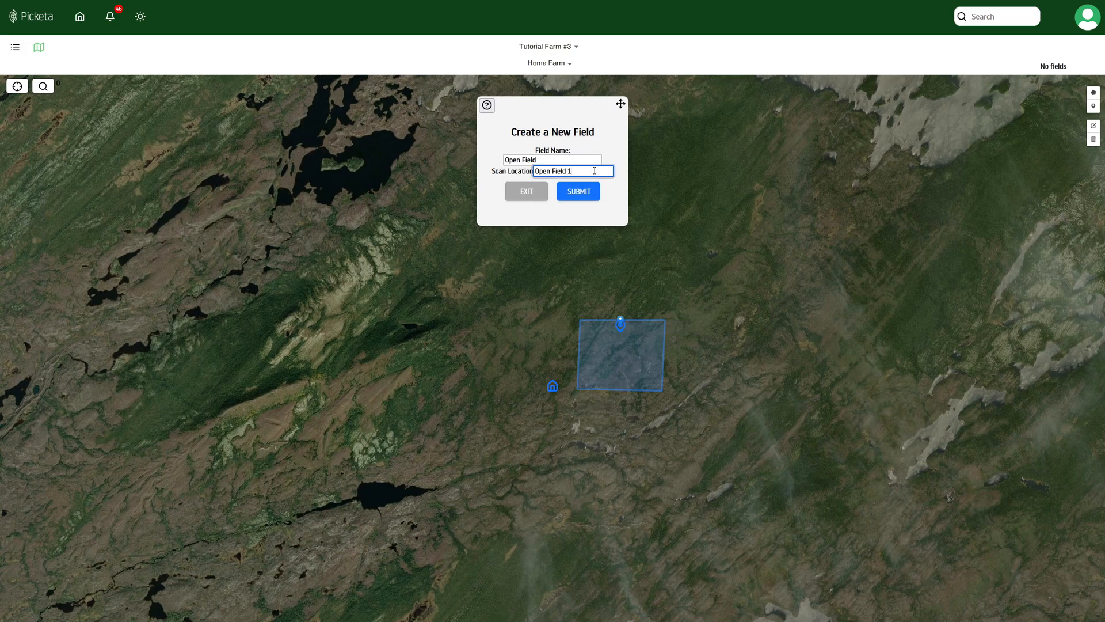
pyautogui.write('North Scan')
# Step: Save Open Field, zoom into the farm map, and open Open Field's detail page
pyautogui.click(593, 193)
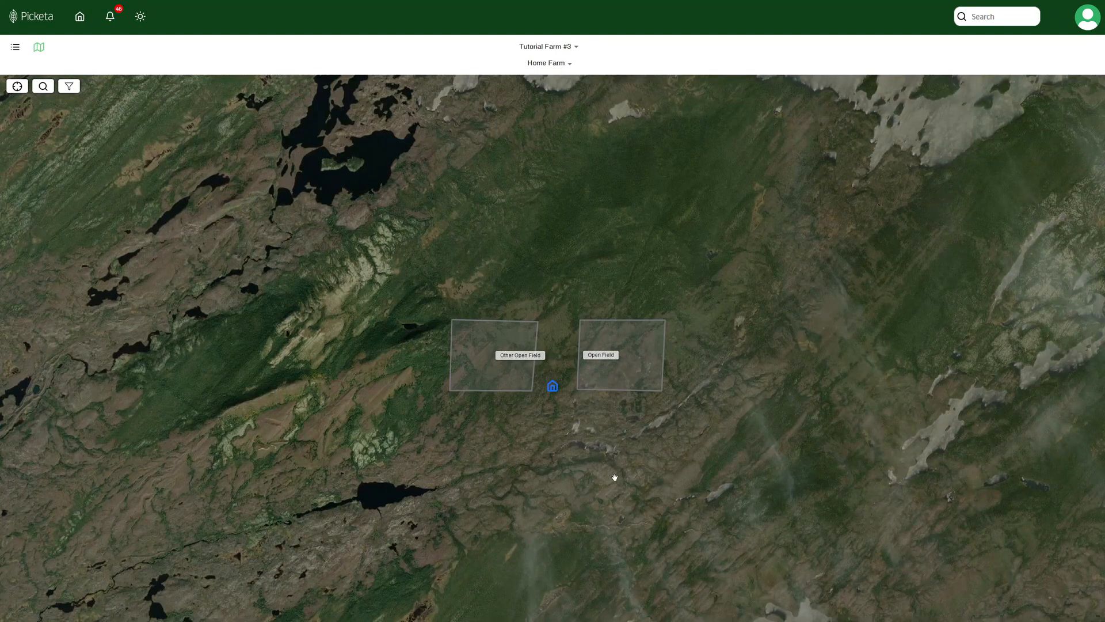
pyautogui.scroll(5, 558, 422)
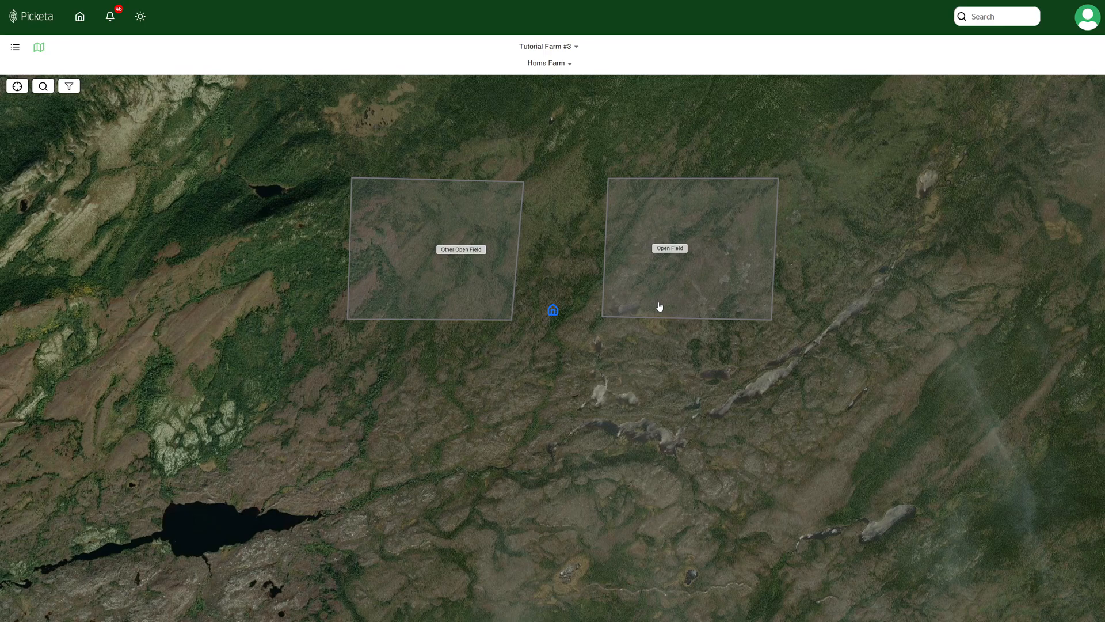
pyautogui.click(661, 284)
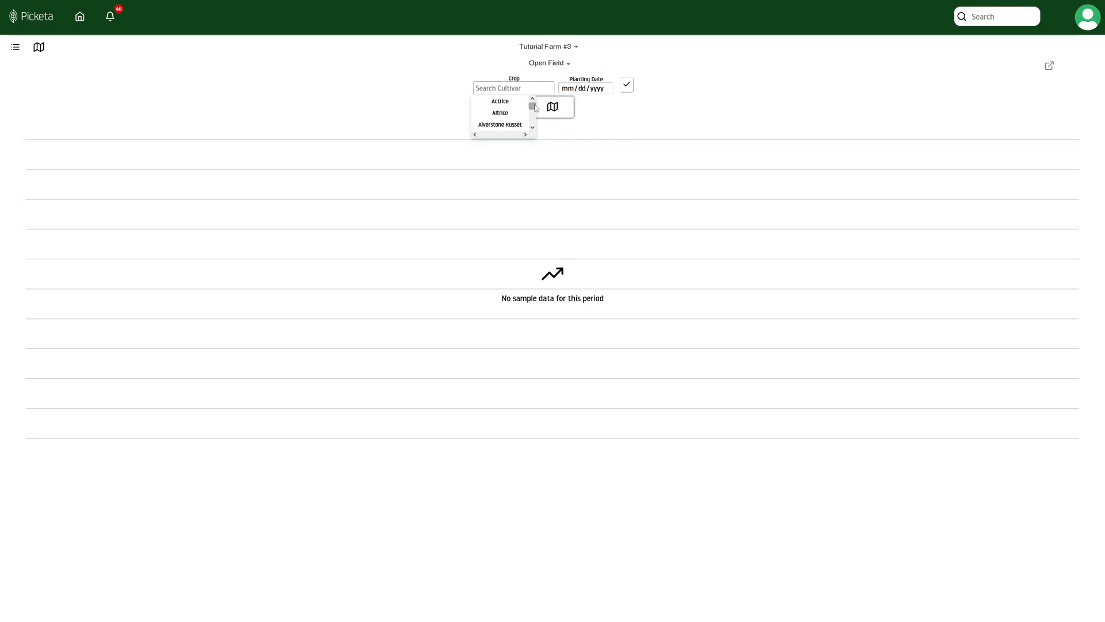
# Step: Set Open Field's crop to Sierra with planting date 11/30/2022, then return to the map view
pyautogui.moveTo(535, 107); pyautogui.dragTo(532, 124)
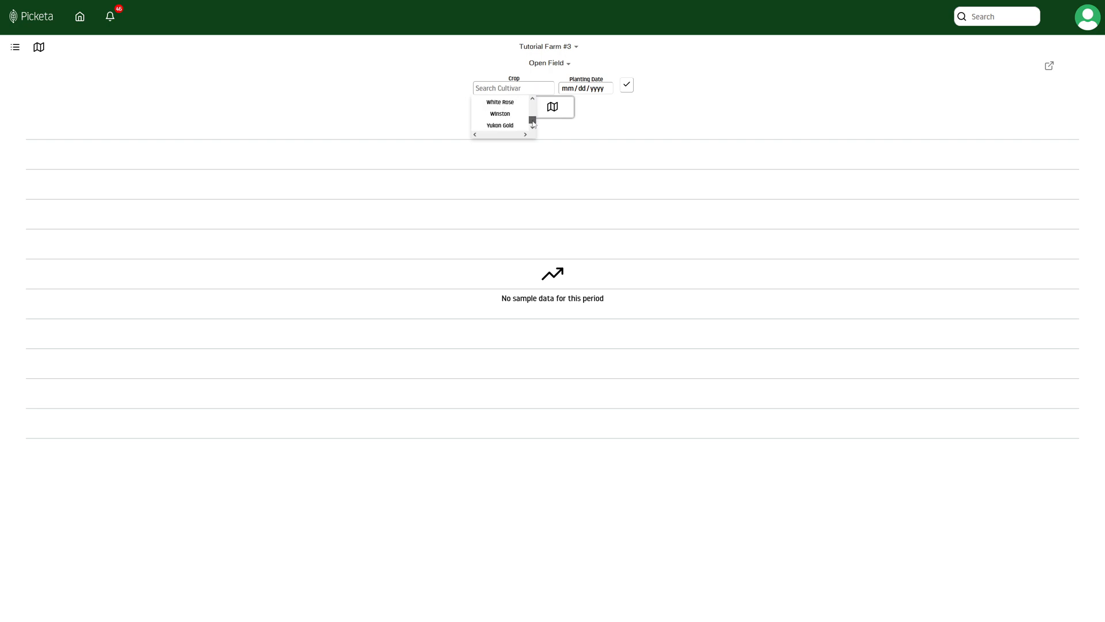
pyautogui.click(521, 110)
pyautogui.click(582, 88)
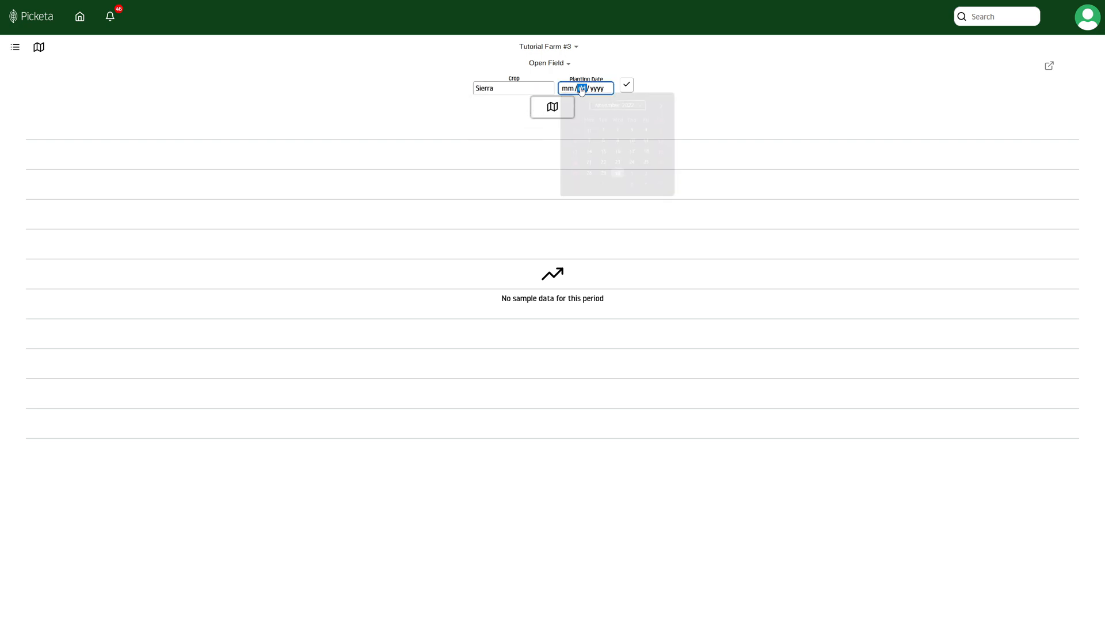
pyautogui.click(618, 174)
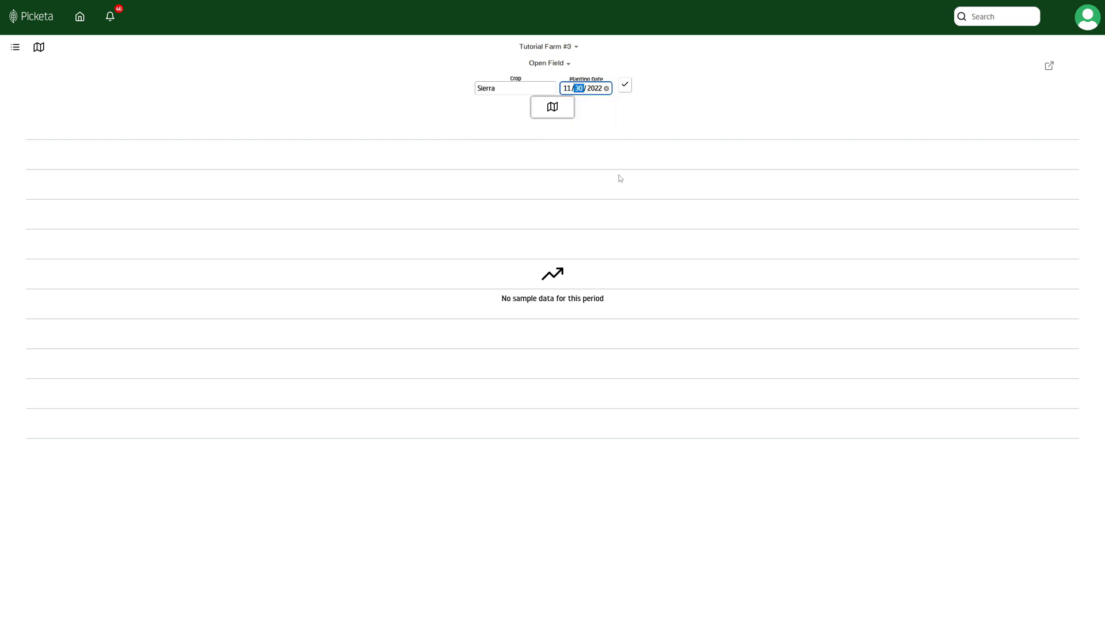
pyautogui.click(625, 88)
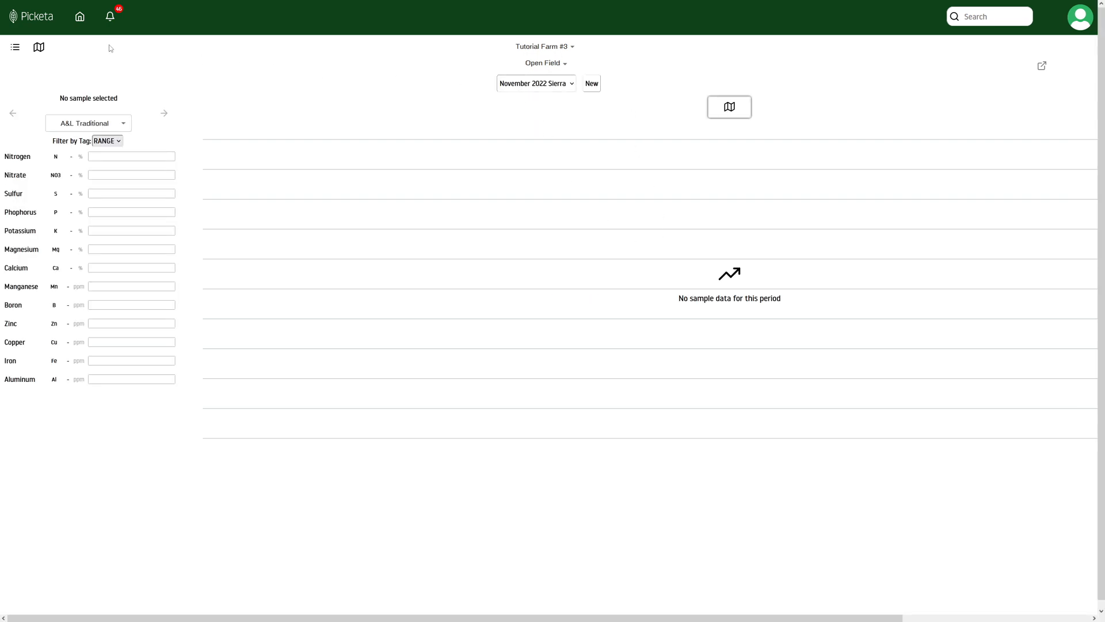
pyautogui.click(38, 46)
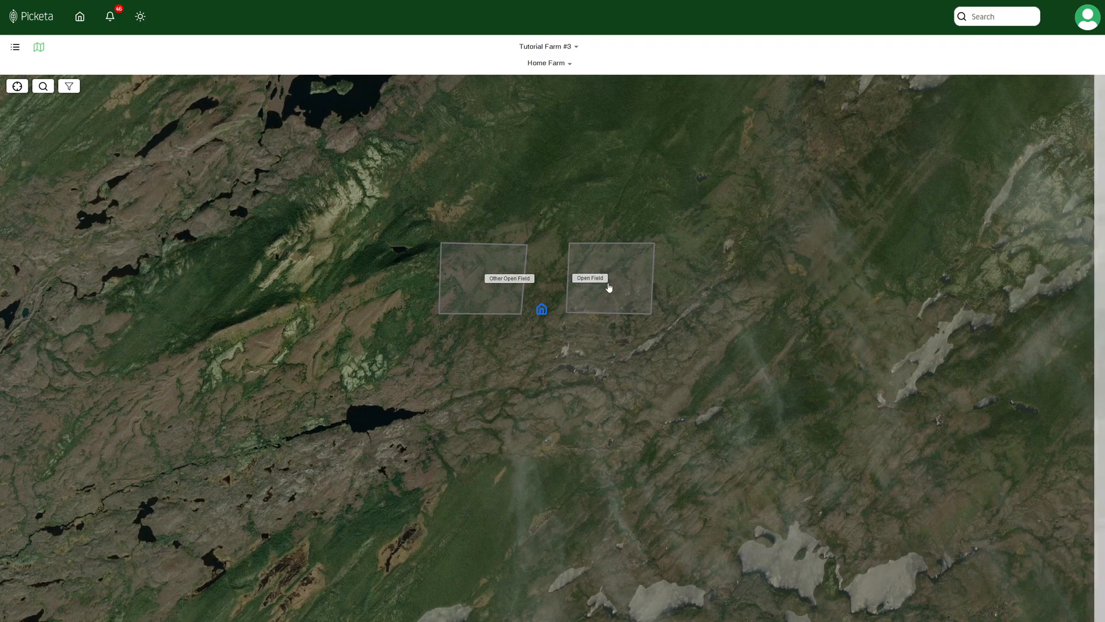
# Step: Switch to Tutorial Farm and show its fields in Map View
pyautogui.click(610, 278)
pyautogui.click(547, 46)
pyautogui.click(538, 126)
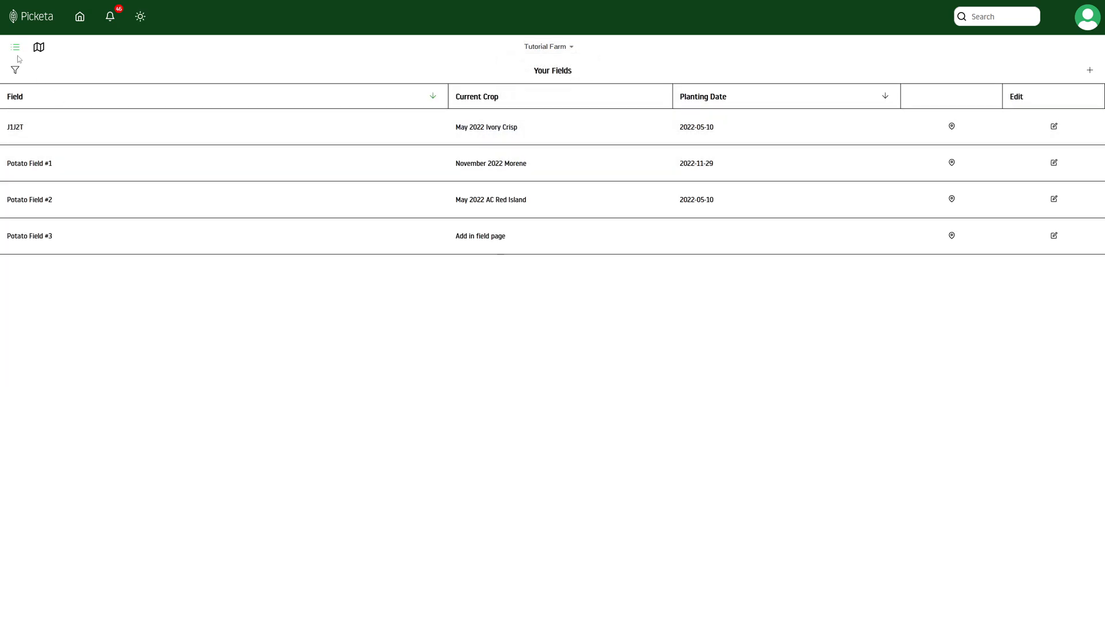
pyautogui.click(40, 52)
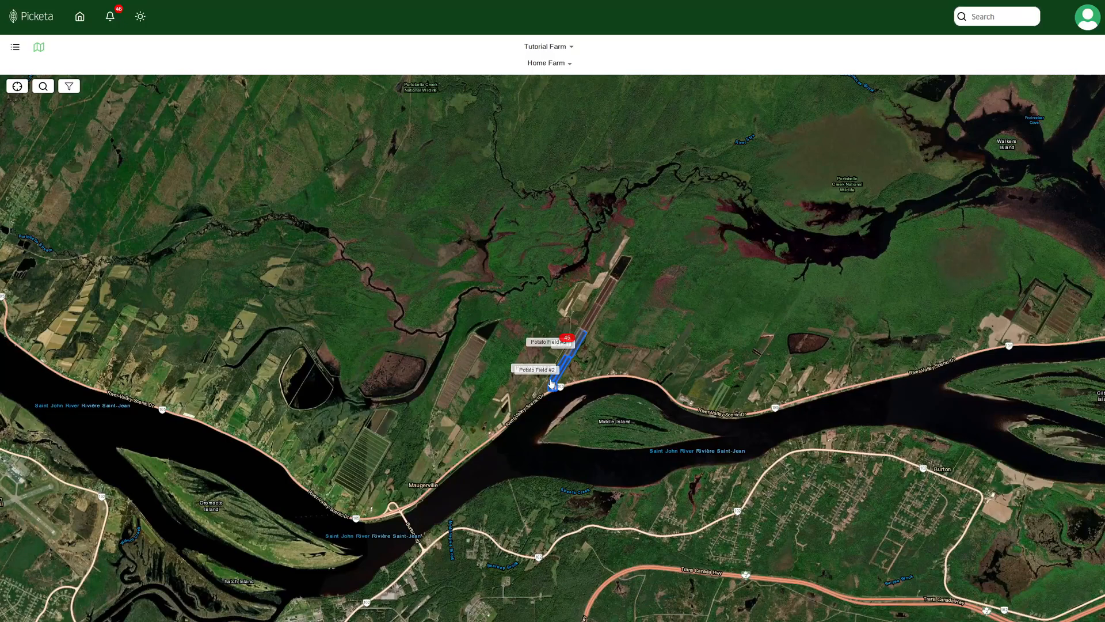
# Step: Zoom in on the potato fields by the river and open field J1J2T's nutrient chart
pyautogui.scroll(2, 556, 376)
pyautogui.scroll(2, 538, 382)
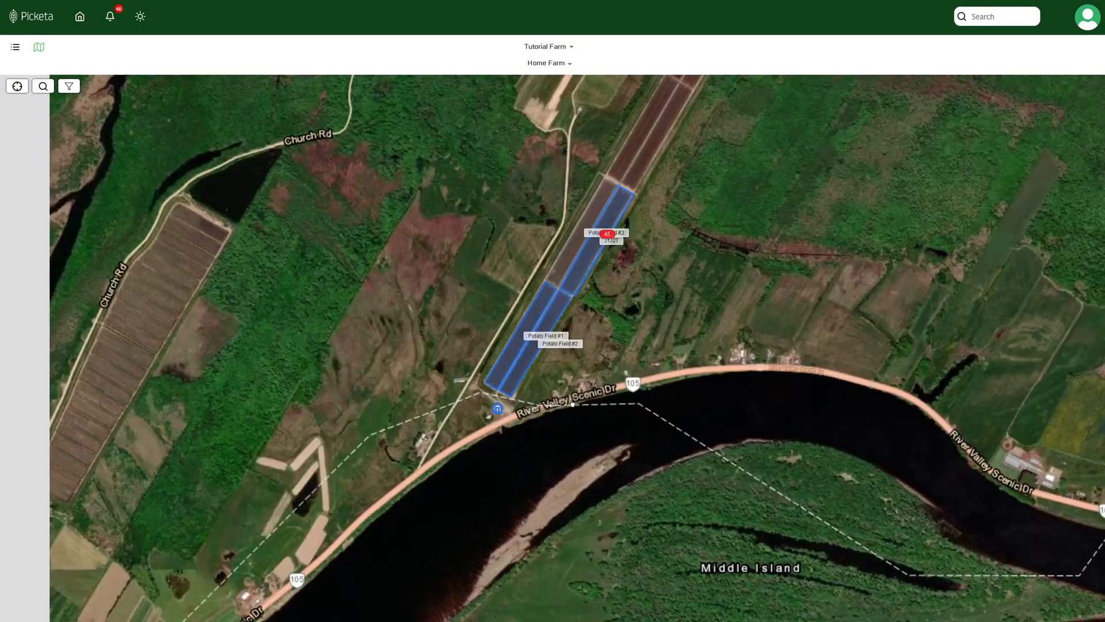
pyautogui.scroll(2, 503, 444)
pyautogui.moveTo(622, 308); pyautogui.dragTo(554, 511)
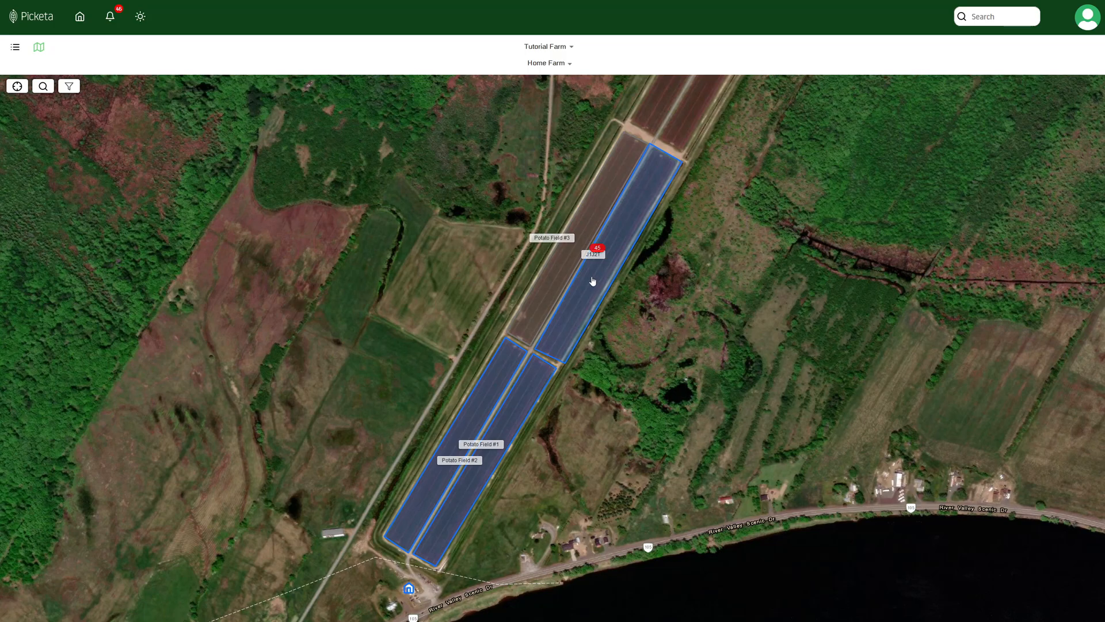
pyautogui.click(568, 320)
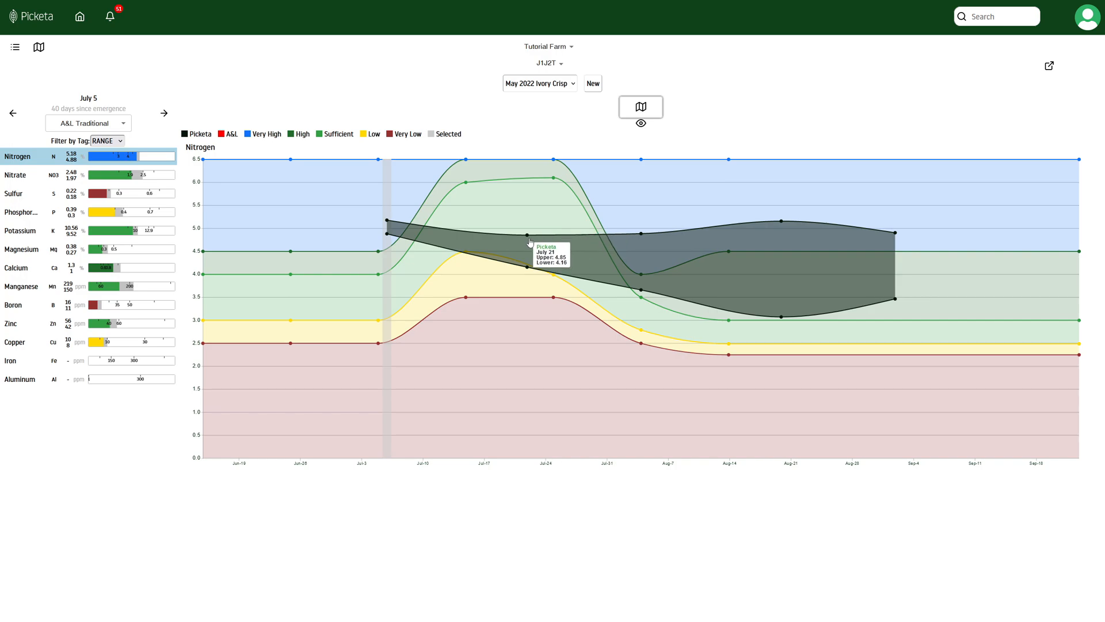
# Step: Step the Nitrogen chart through the July 21, August 3, August 19 and September 1 samples, then toggle the heatmap
pyautogui.click(530, 242)
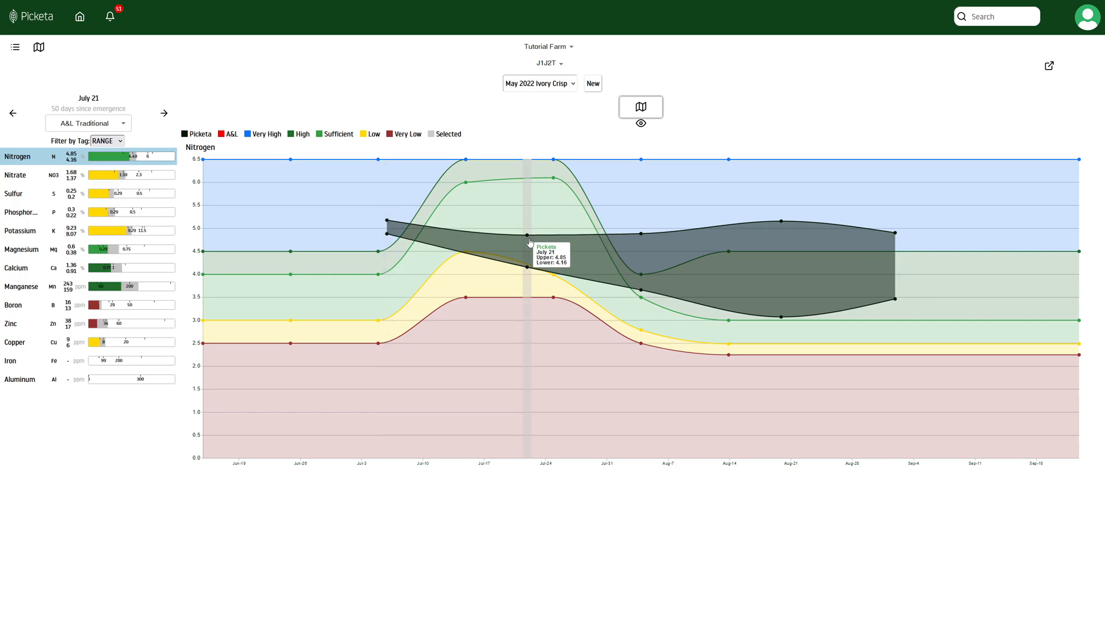
pyautogui.click(645, 237)
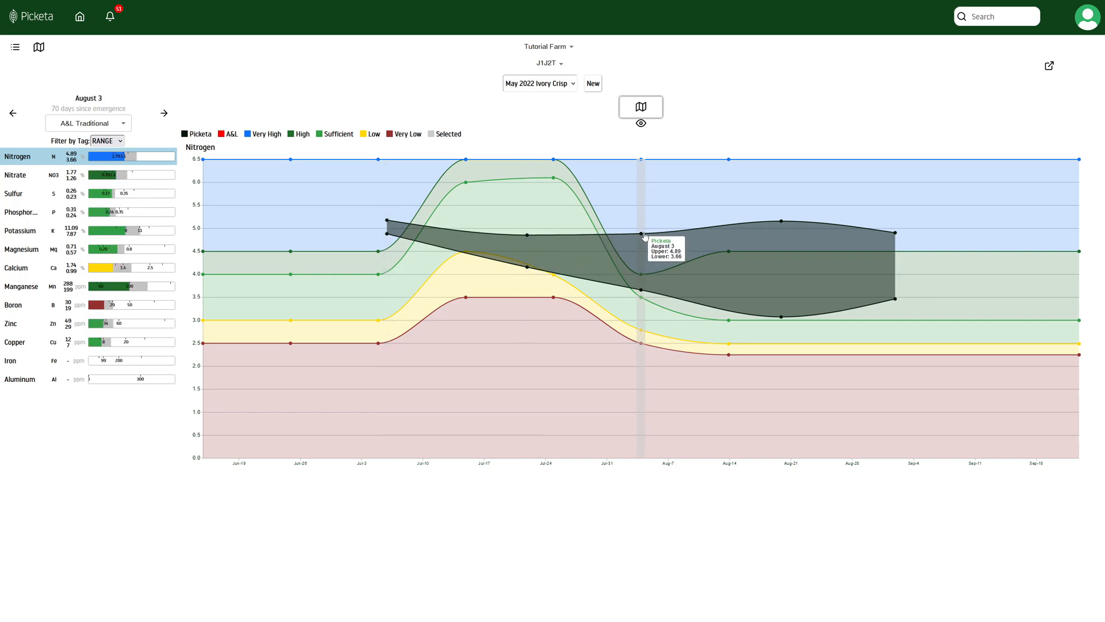
pyautogui.click(781, 225)
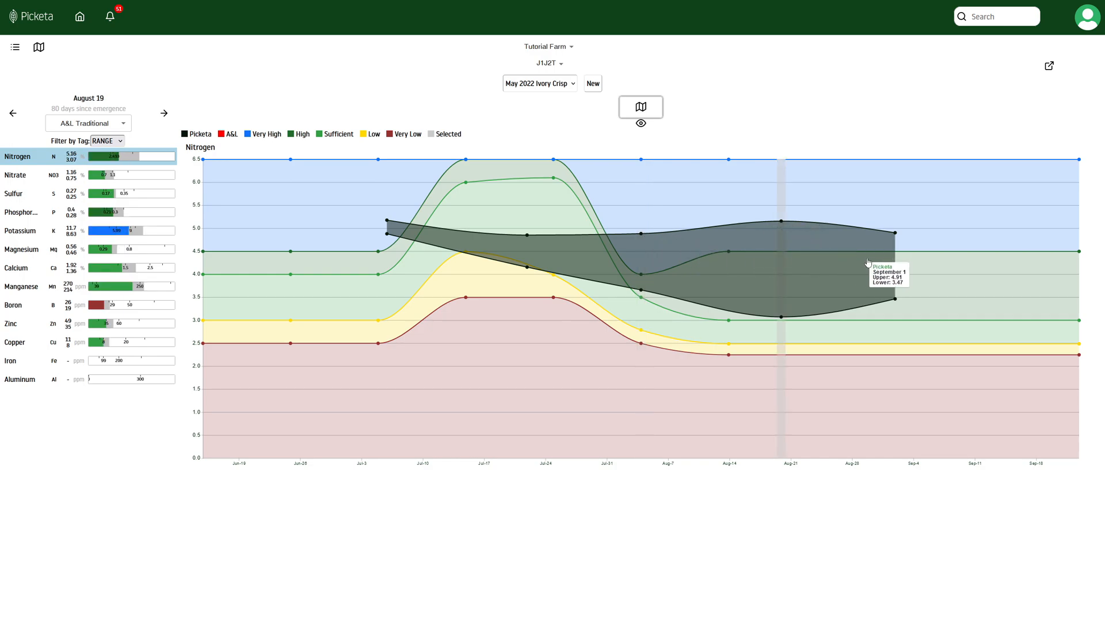
pyautogui.click(896, 233)
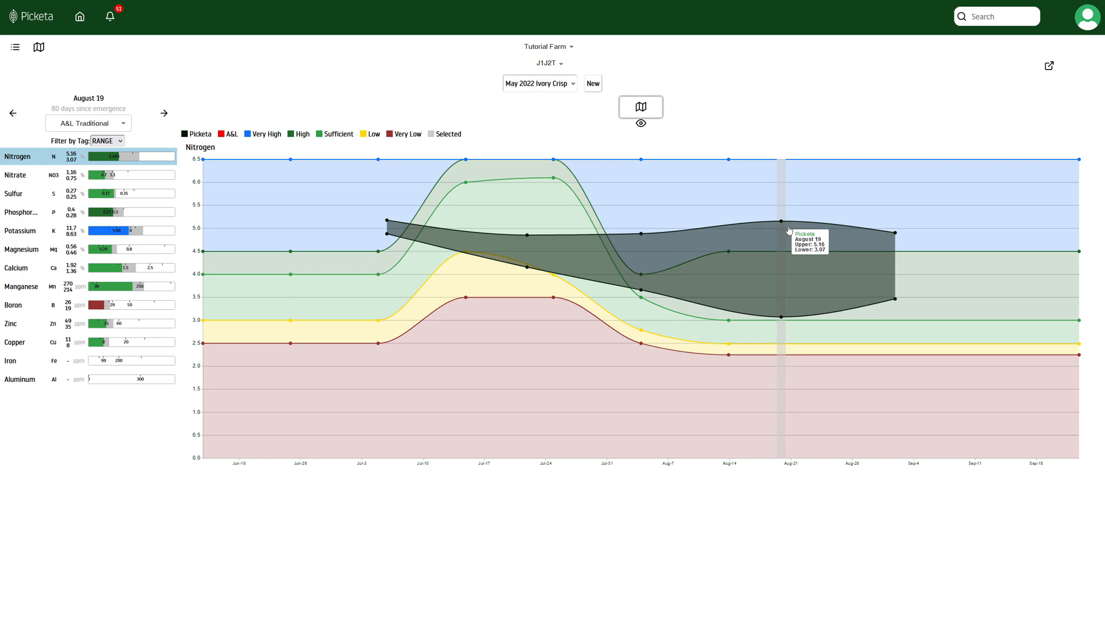
pyautogui.click(647, 108)
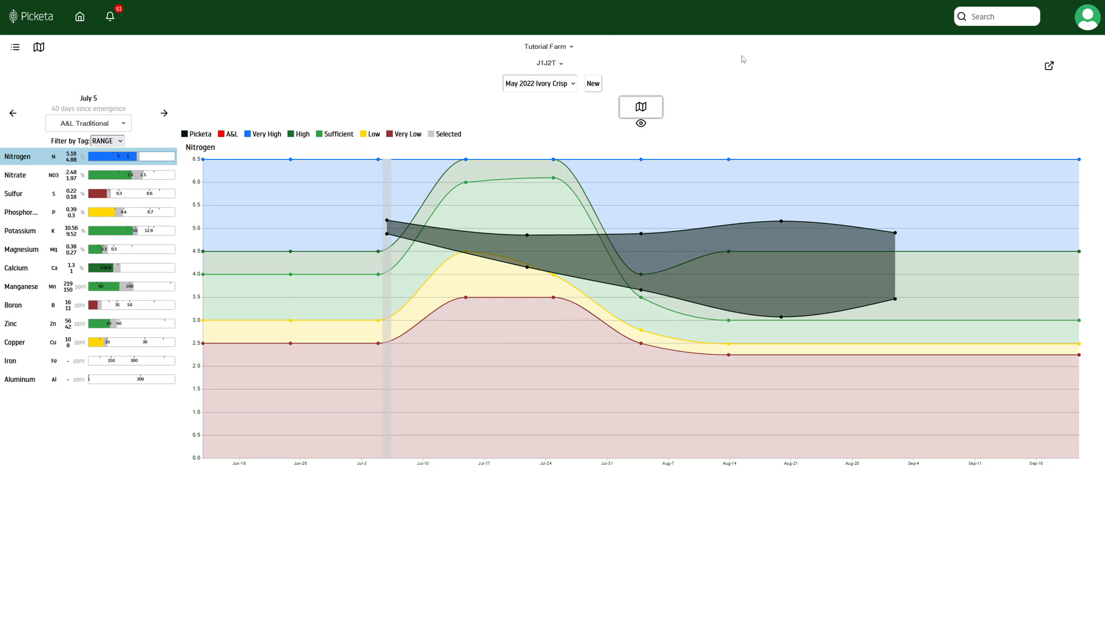
# Step: Open the report export options with PDF and Full Season Analysis Report selected, browsing the report list
pyautogui.click(1049, 66)
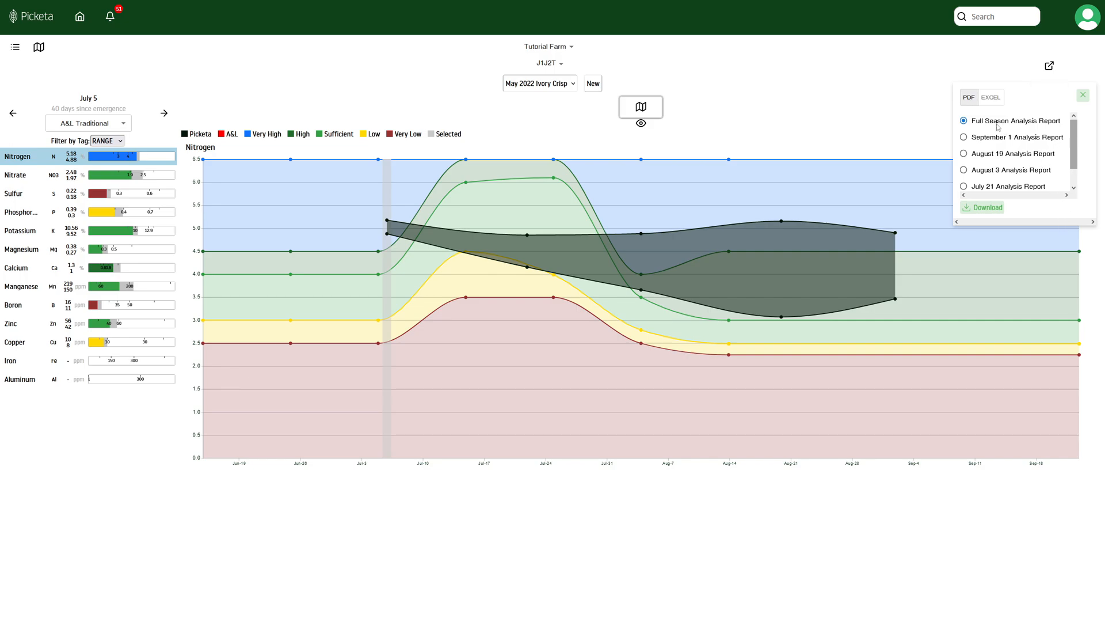
pyautogui.scroll(-1, 998, 145)
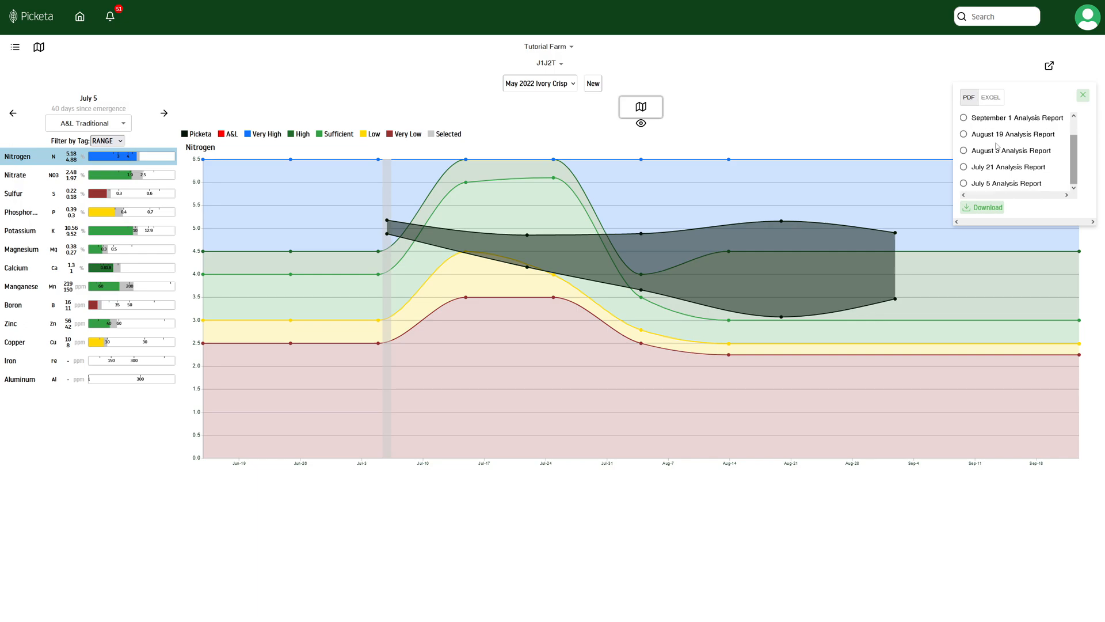
pyautogui.scroll(1, 998, 173)
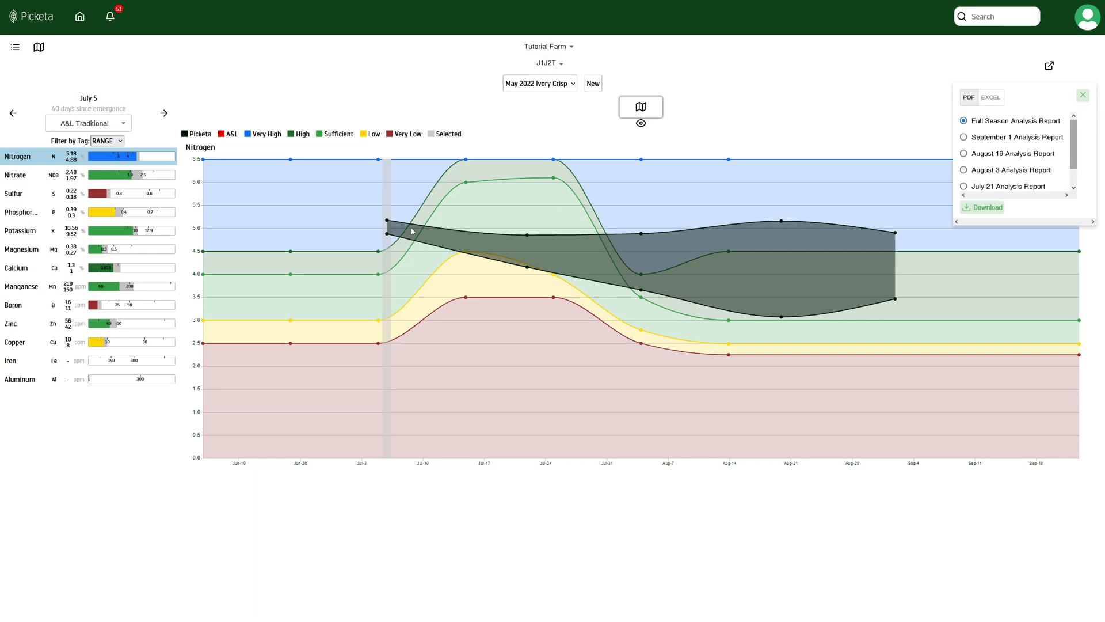
pyautogui.scroll(-1, 1021, 166)
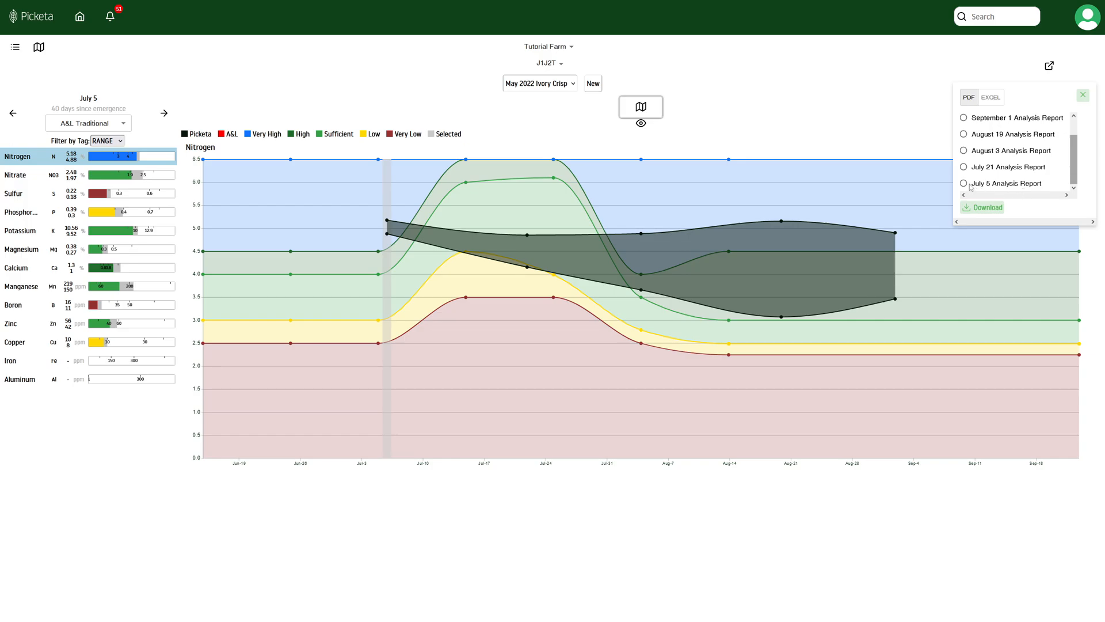
pyautogui.scroll(1, 976, 142)
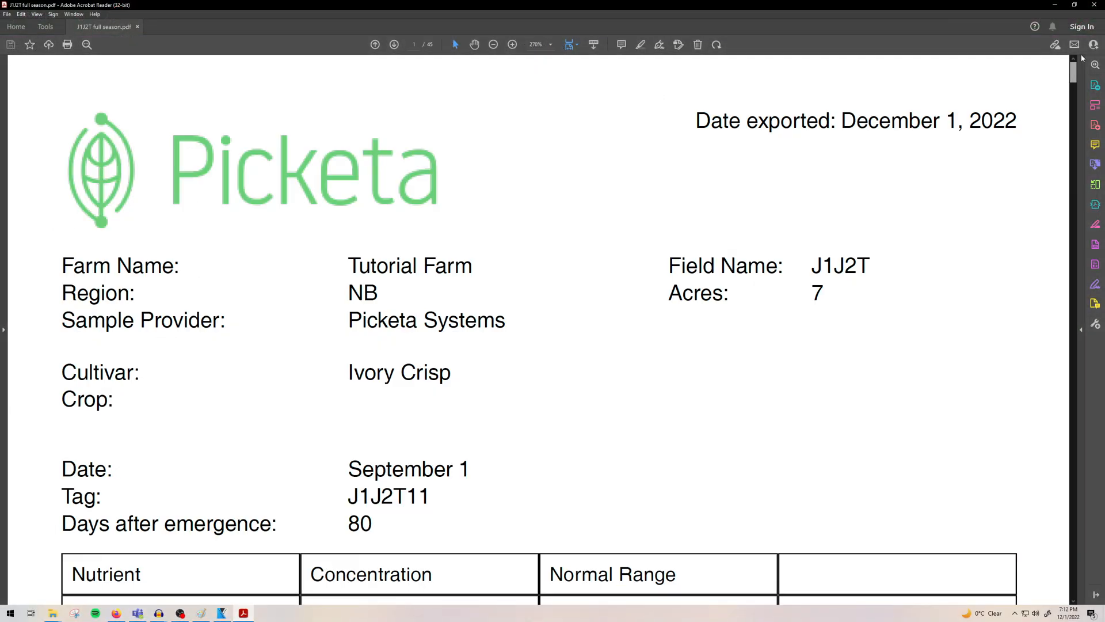
# Step: Scroll and drag through the 45 pages of the J1J2T full-season report in Acrobat Reader
pyautogui.scroll(-6, 695, 180)
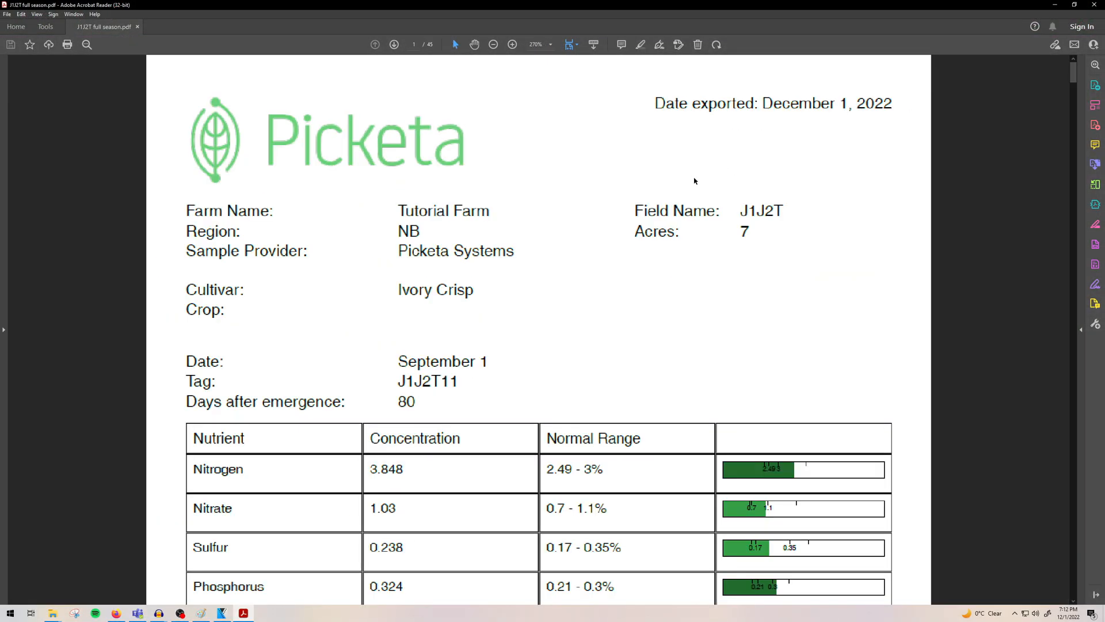
pyautogui.scroll(2, 695, 180)
pyautogui.scroll(1, 678, 226)
pyautogui.scroll(1, 679, 226)
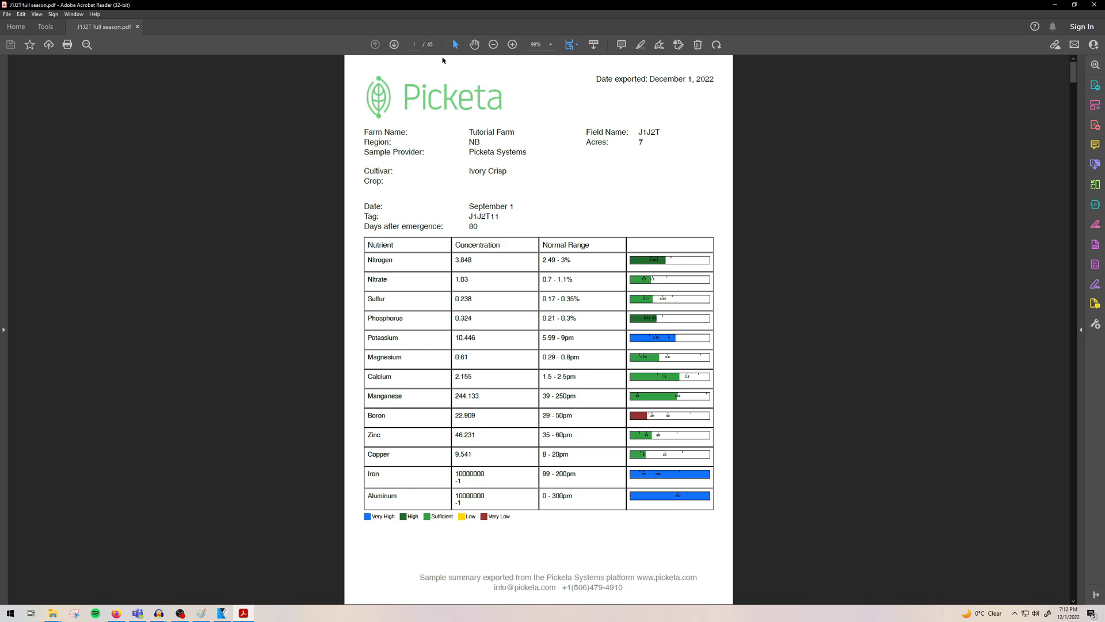
pyautogui.moveTo(1071, 77); pyautogui.dragTo(1048, 5)
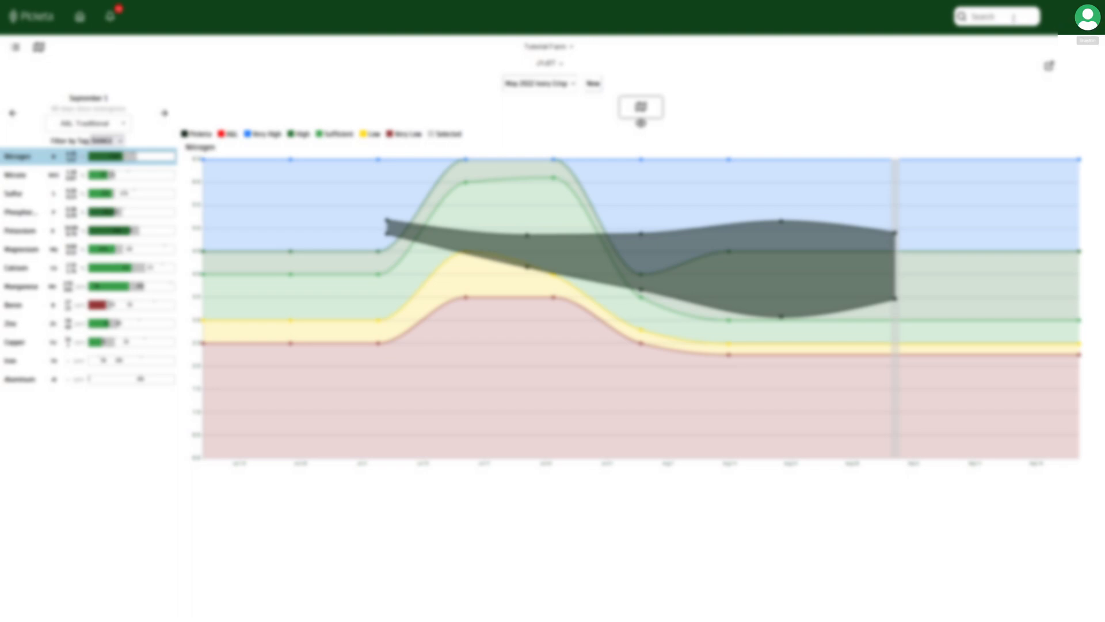
pyautogui.click(1002, 17)
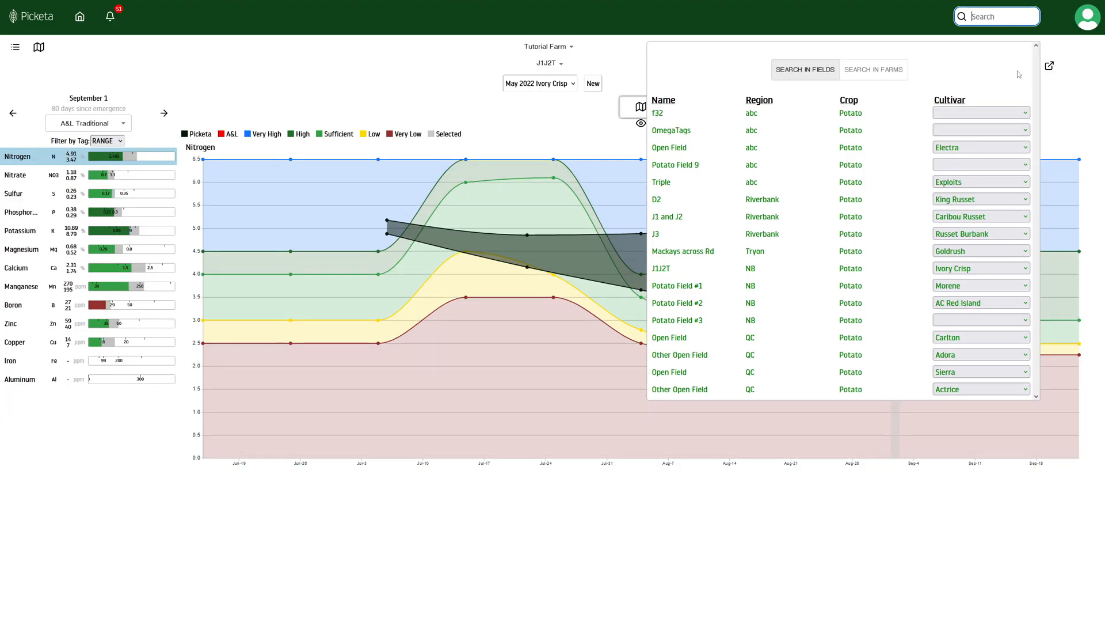
pyautogui.click(832, 76)
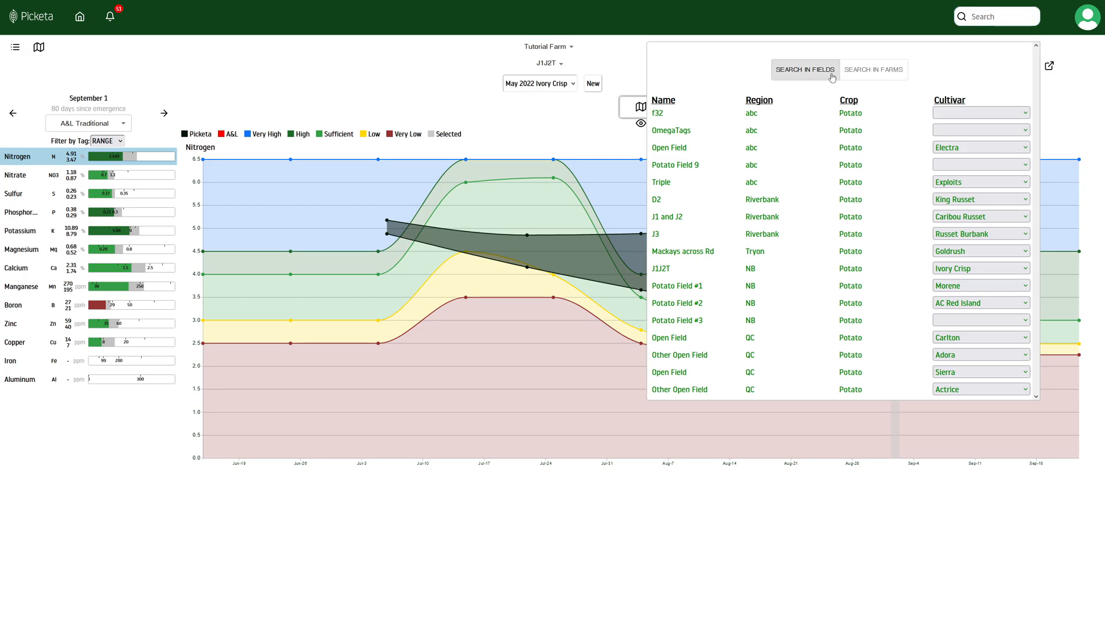
pyautogui.click(861, 75)
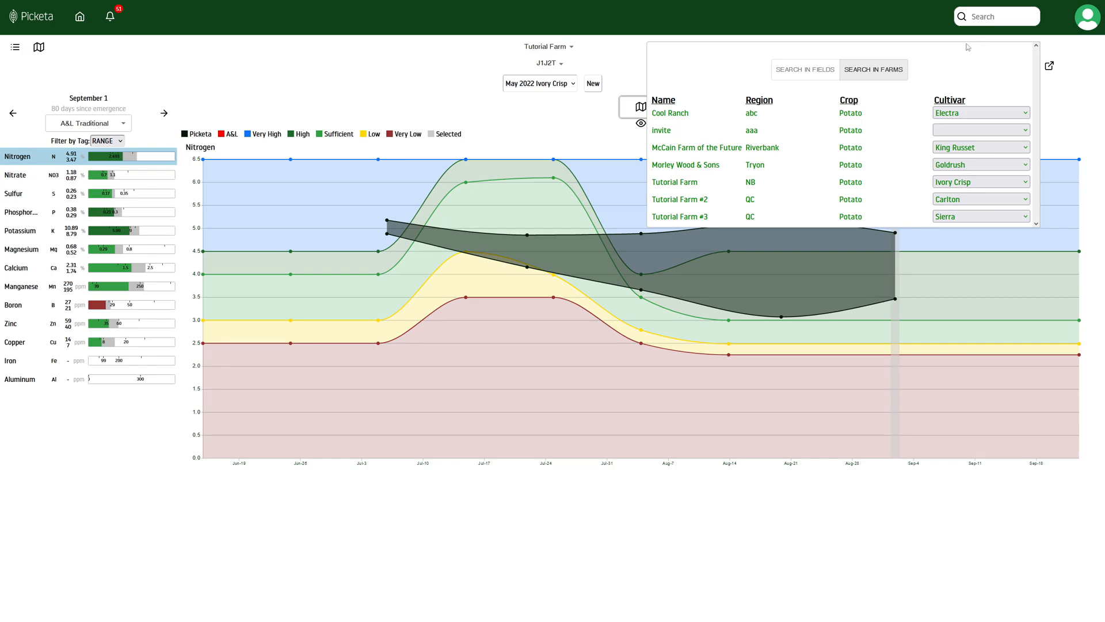
pyautogui.click(1048, 47)
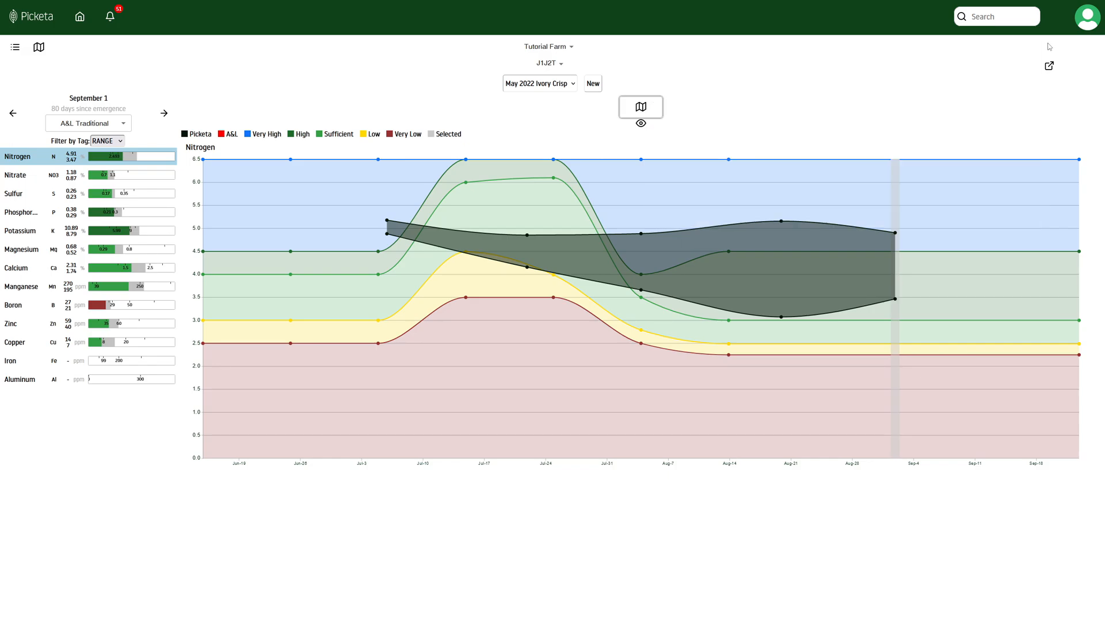
pyautogui.click(1088, 23)
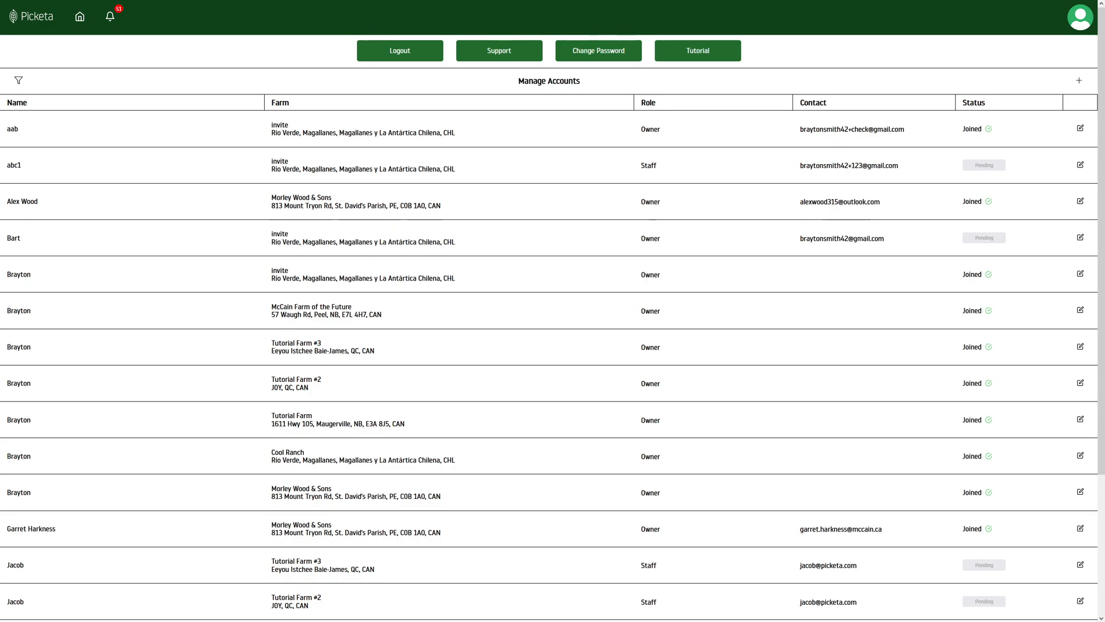
# Step: Start a new user row in Manage Accounts, try its name, farm and e-mail fields, then cancel it
pyautogui.click(1075, 85)
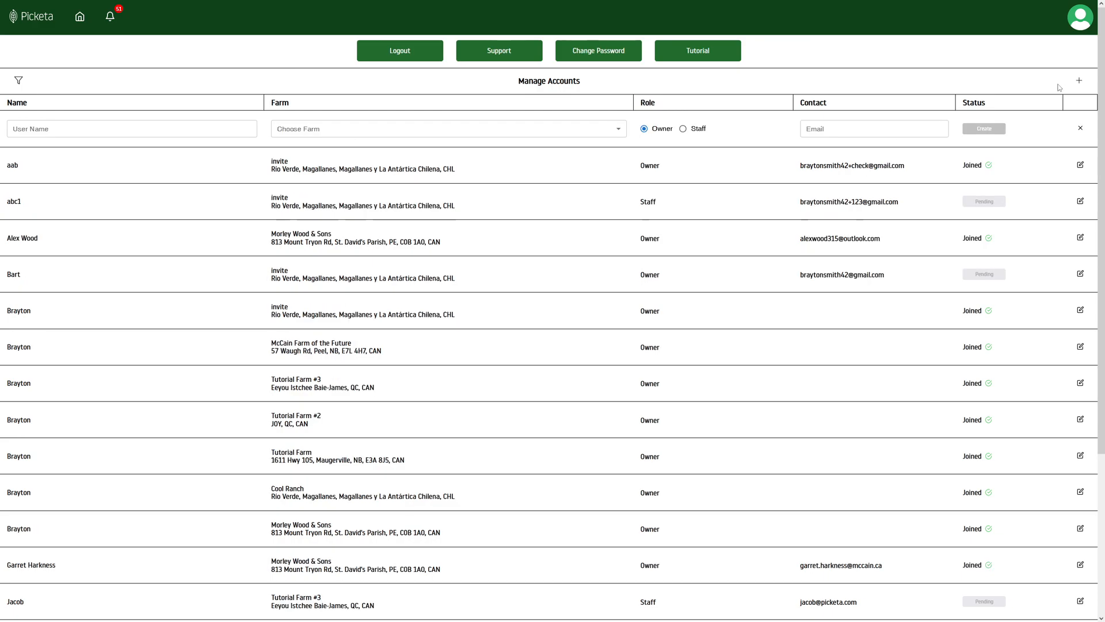
pyautogui.click(188, 132)
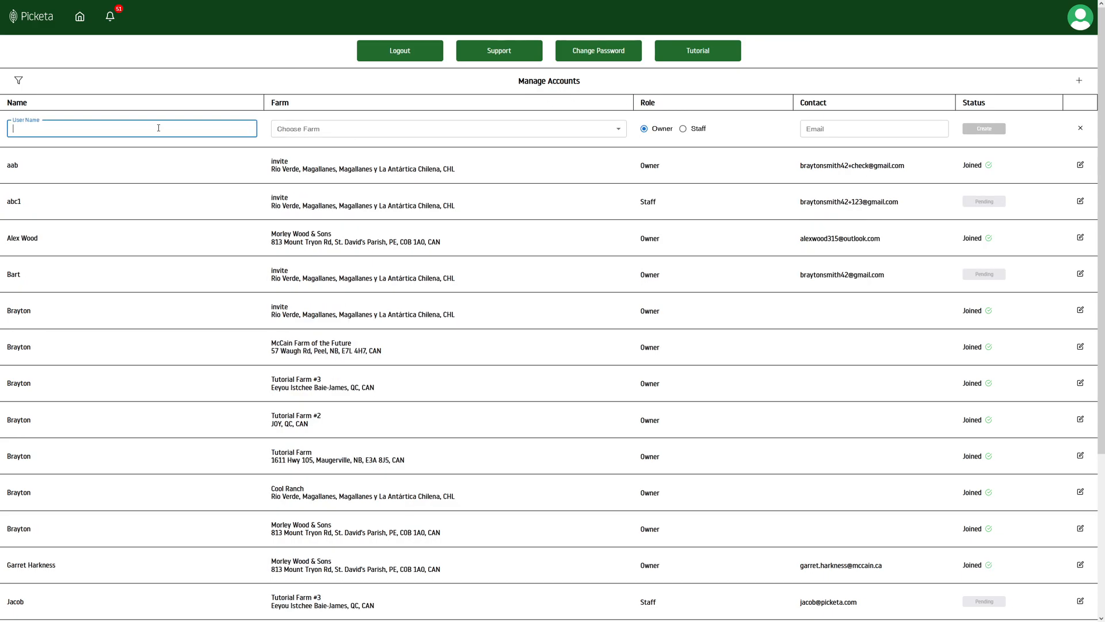
pyautogui.click(322, 131)
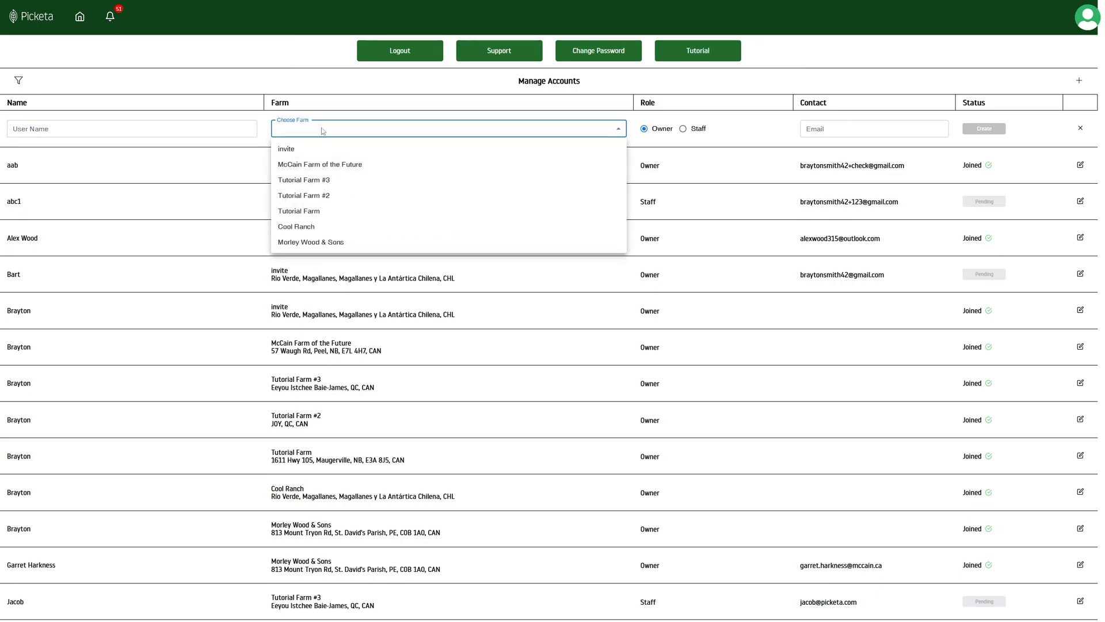
pyautogui.click(646, 131)
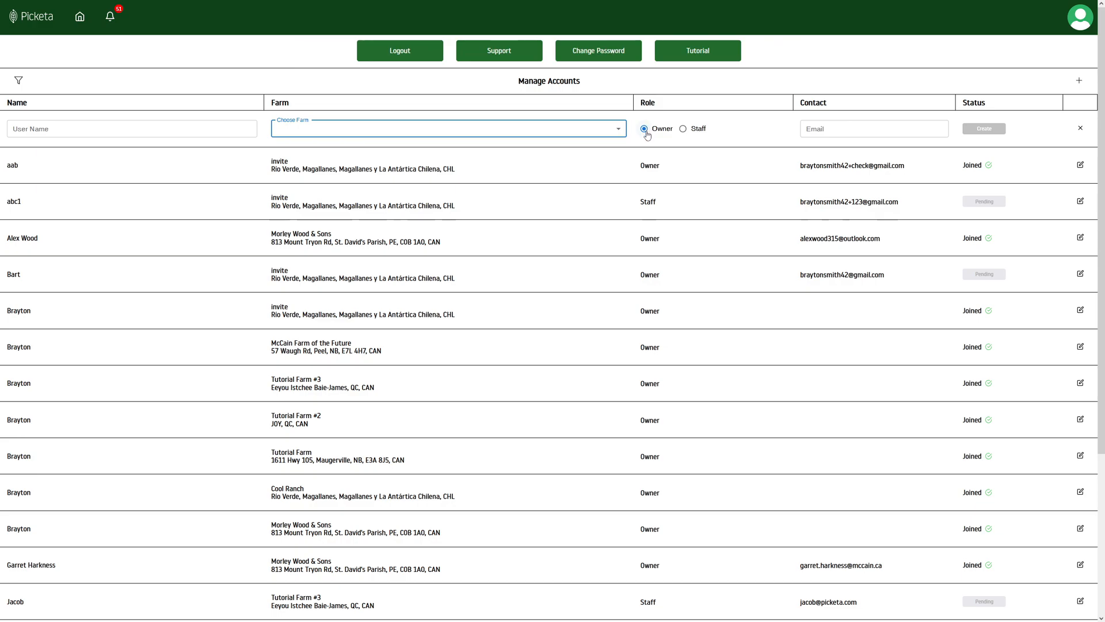
pyautogui.click(825, 130)
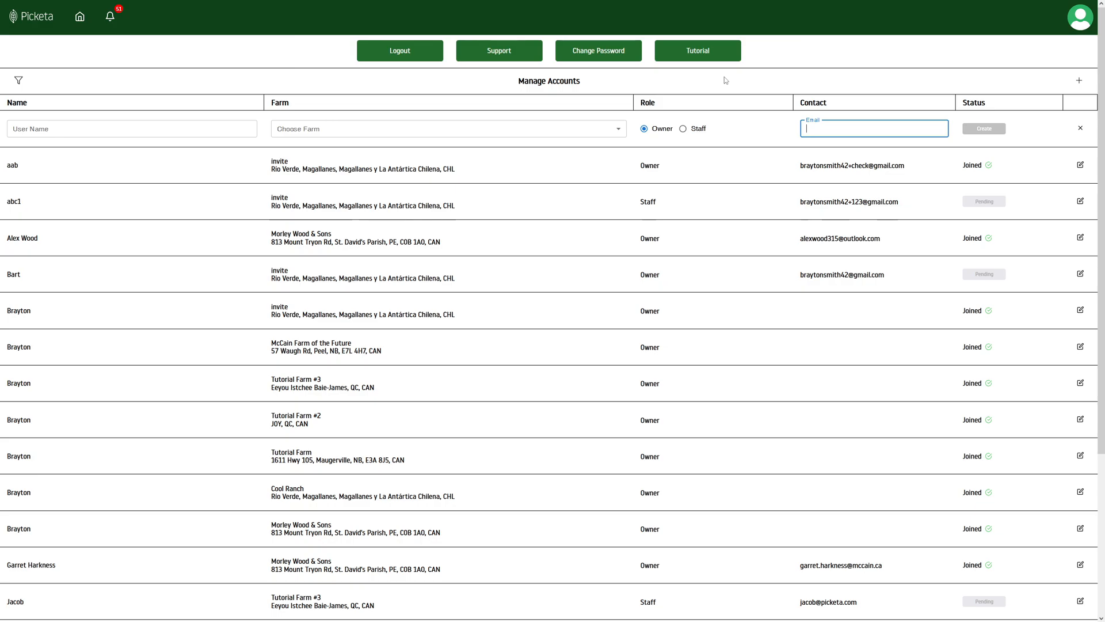
pyautogui.click(1082, 131)
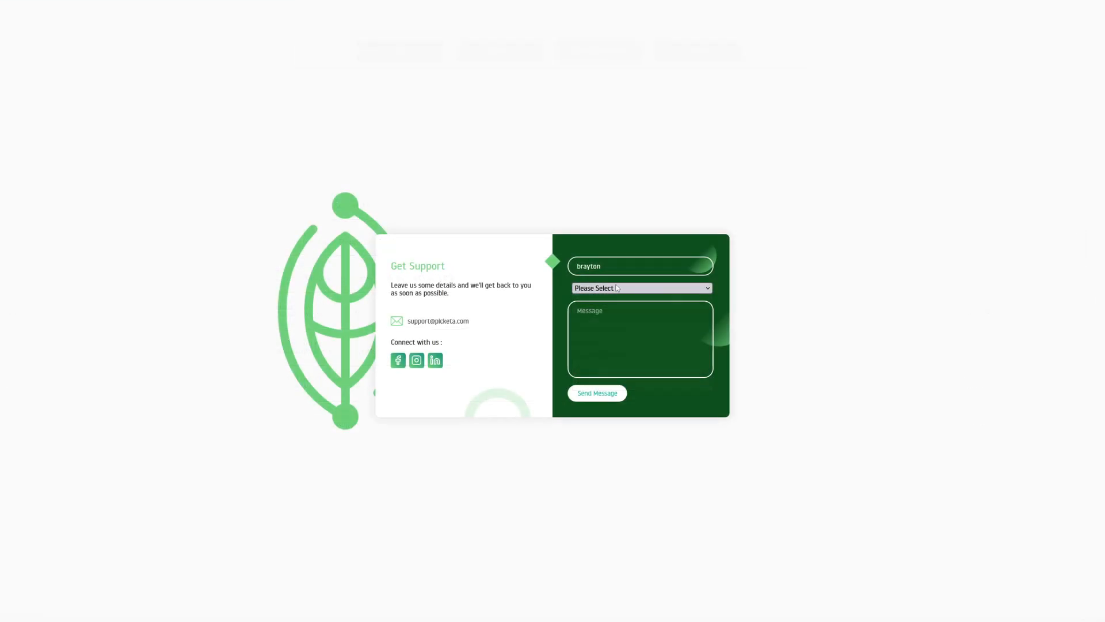
# Step: View the support request categories in the Please Select dropdown
pyautogui.click(601, 289)
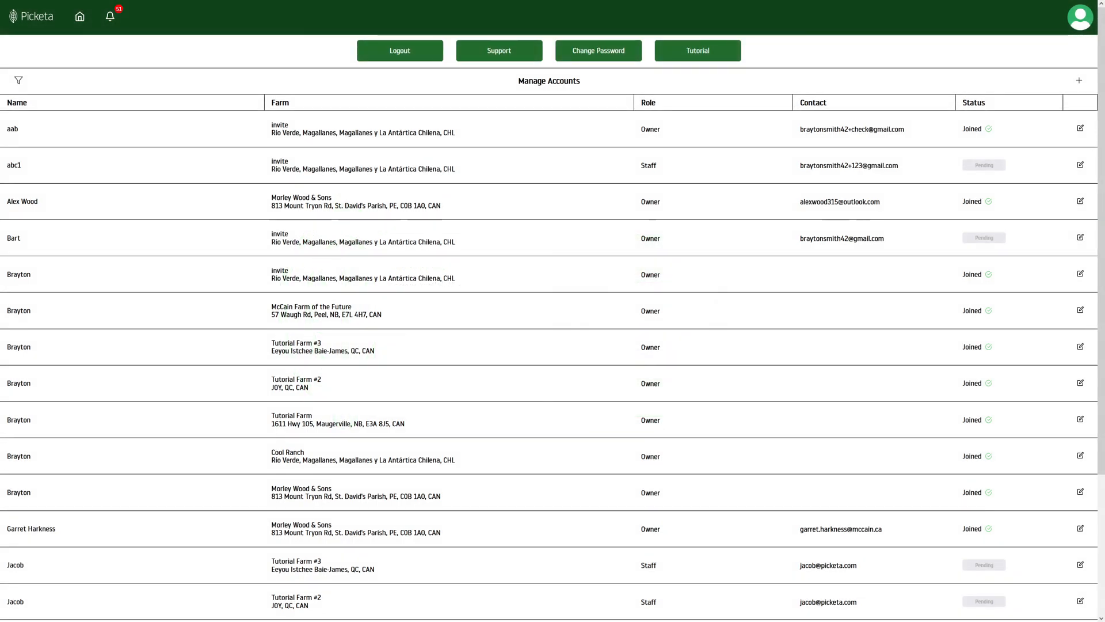
# Step: Open the Change Password form
pyautogui.click(633, 53)
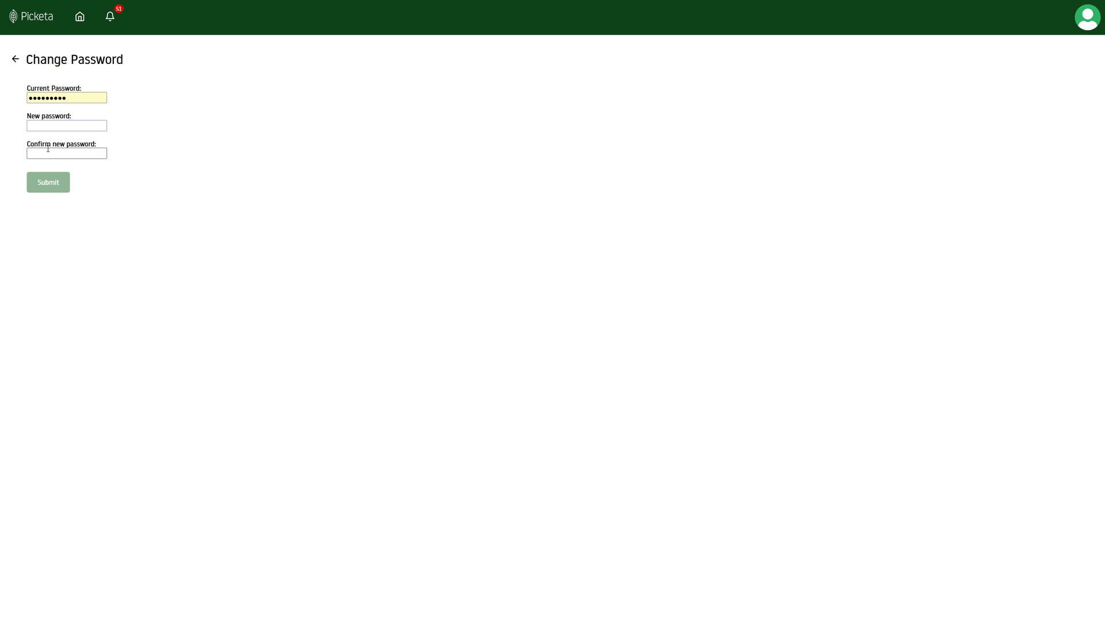
# Step: Leave the Change Password page without changing anything, returning to Tutorial Farm's fields
pyautogui.click(15, 59)
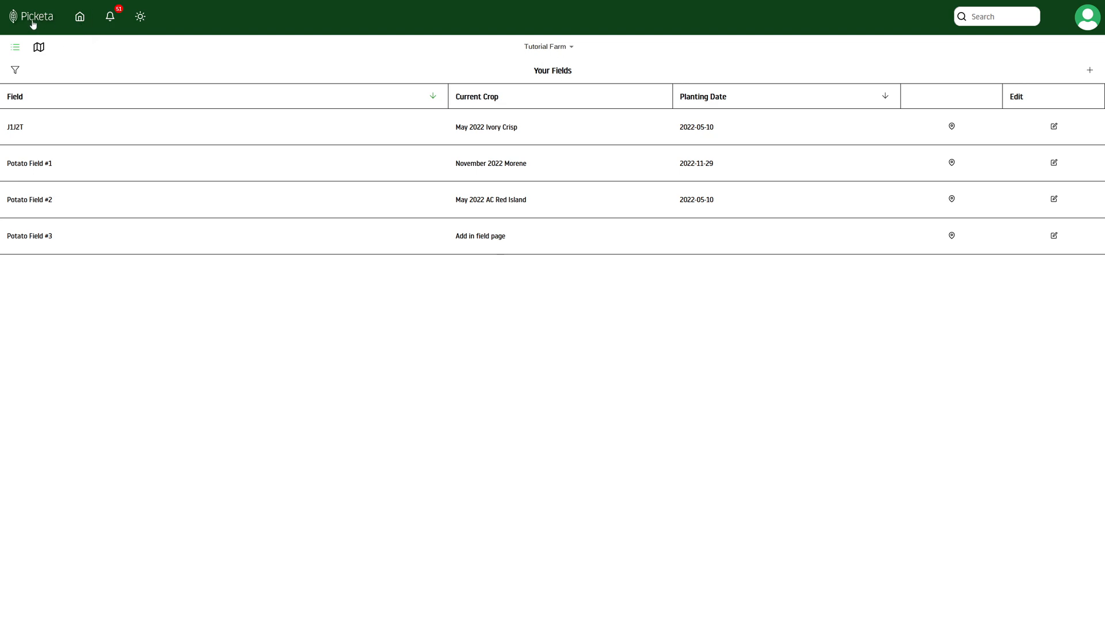
# Step: Show the Farm List of all farms
pyautogui.click(80, 20)
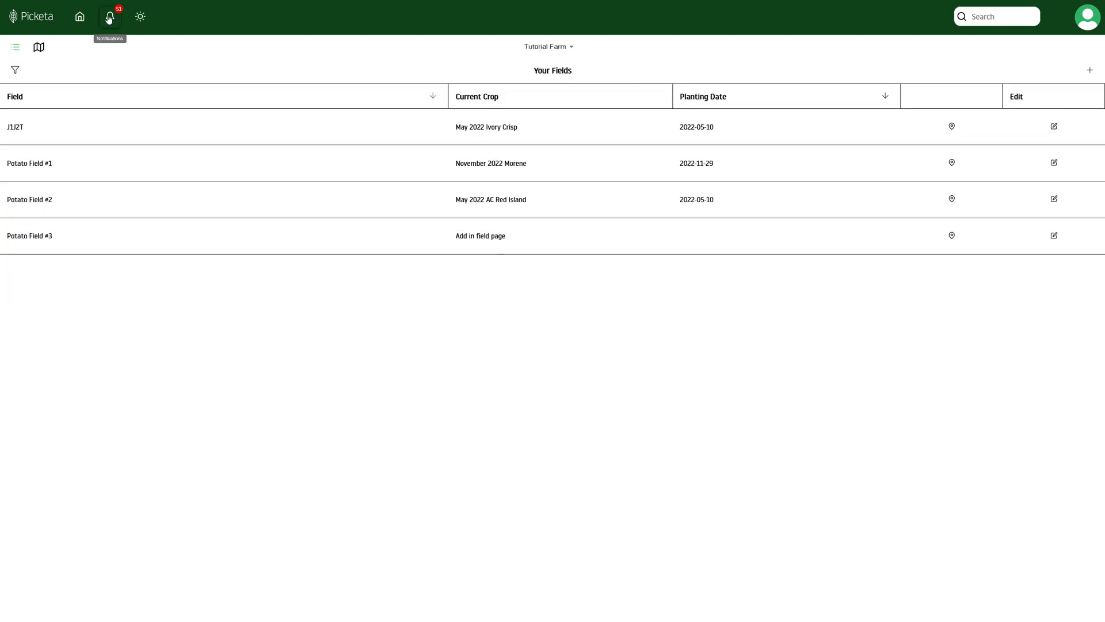
# Step: Open the notifications listing New Scan in J1J2T entries
pyautogui.click(109, 20)
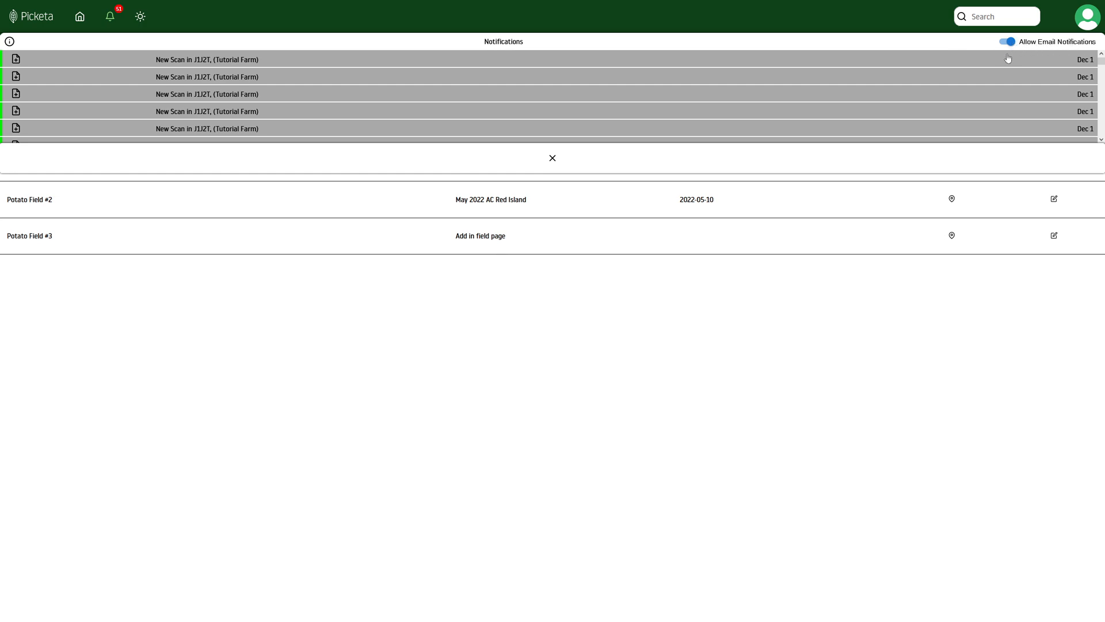
# Step: Close the notifications panel
pyautogui.click(481, 158)
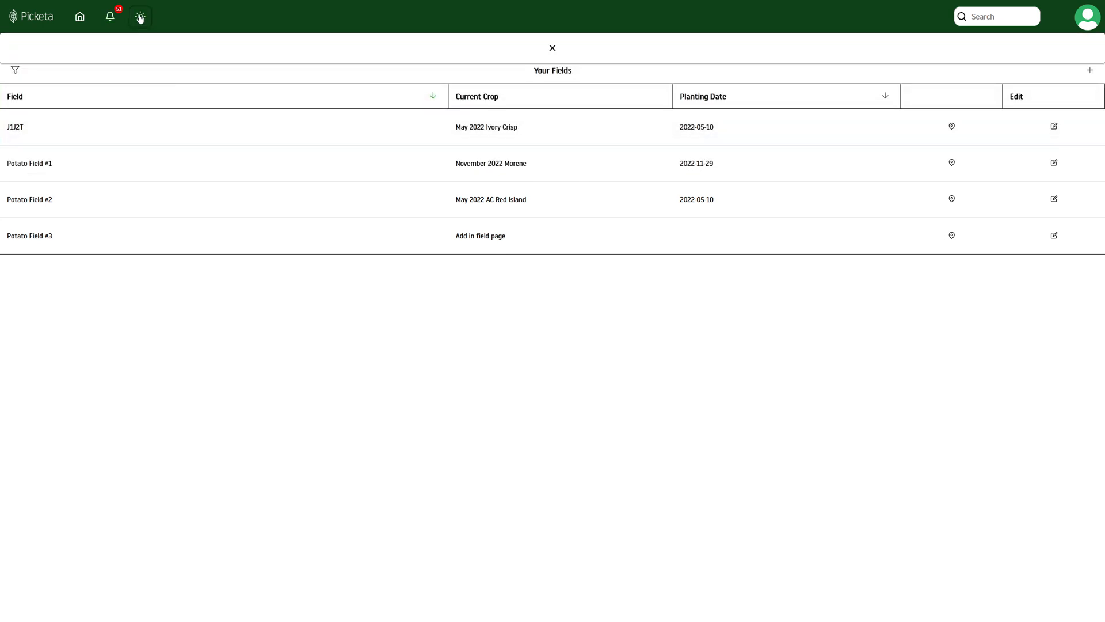
# Step: Show Tutorial Farm's weather: New Brunswick at 0 C with a four-day forecast
pyautogui.click(140, 16)
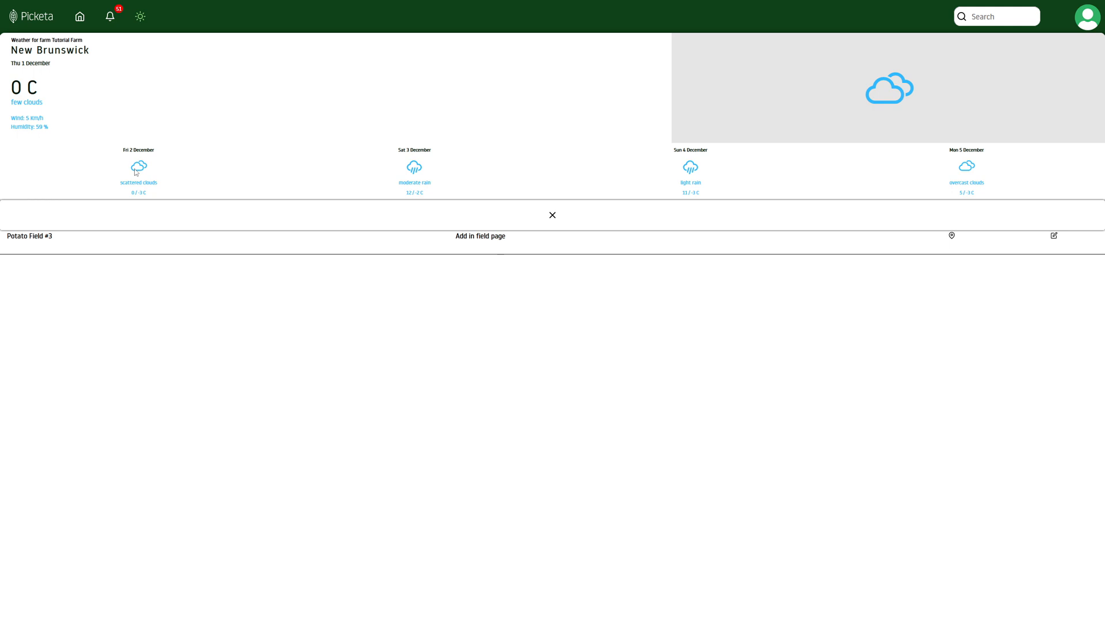